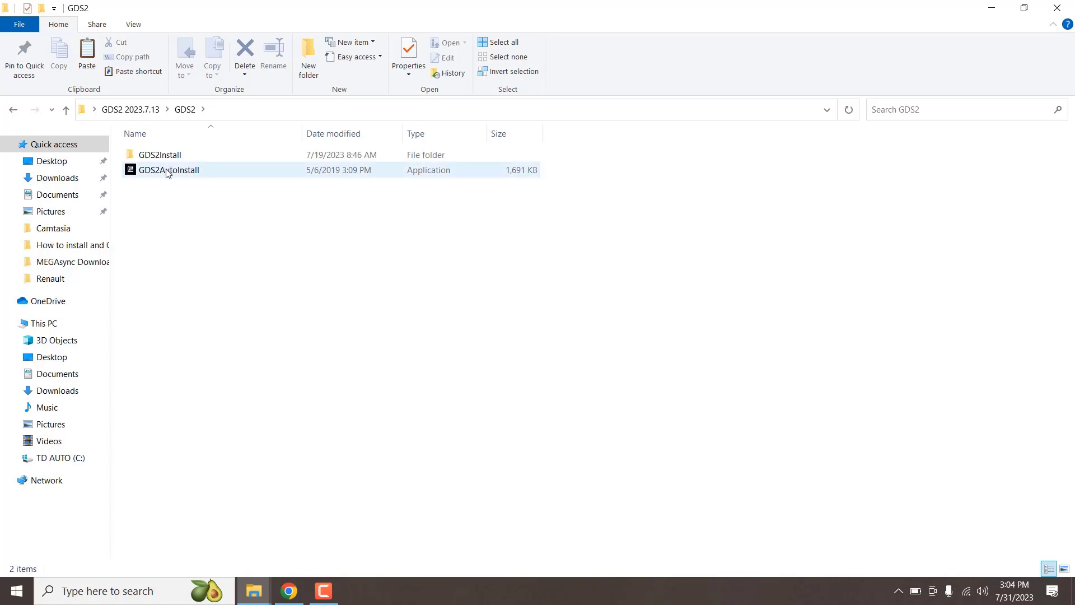
# Launch the GDS2AutoInstall application with administrator rights.
pyautogui.click(167, 172)
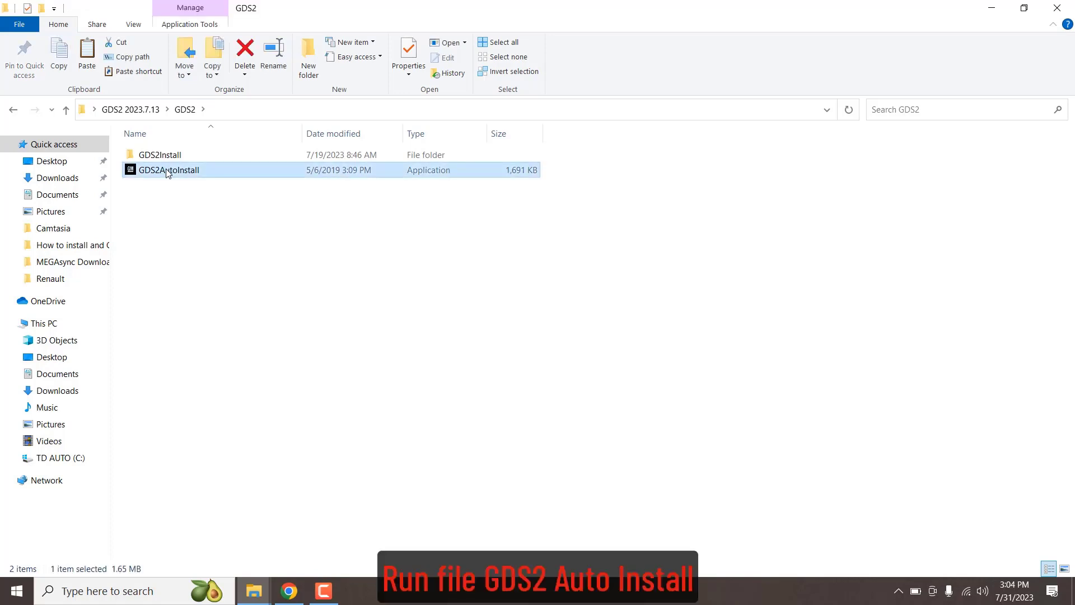
pyautogui.rightClick(167, 172)
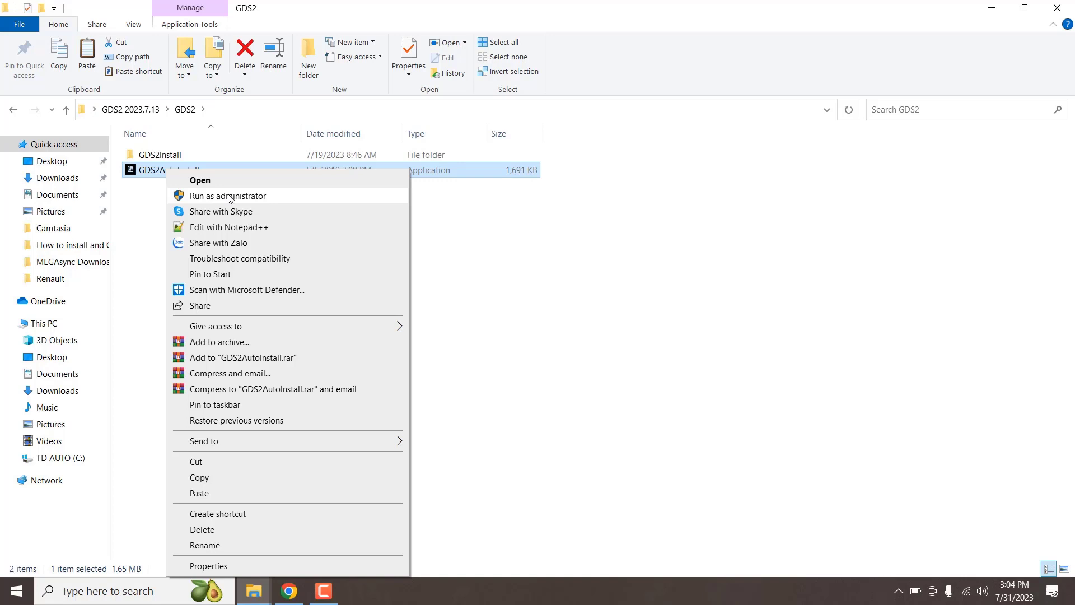
pyautogui.click(230, 196)
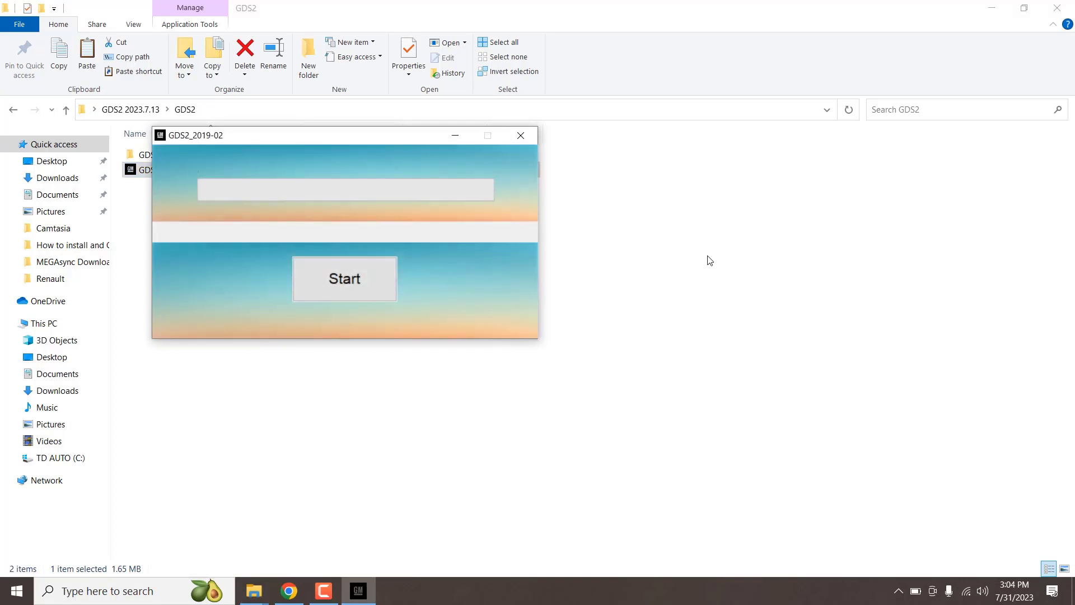
# Run the GDS2 installation through to completion and close the installer.
pyautogui.click(991, 7)
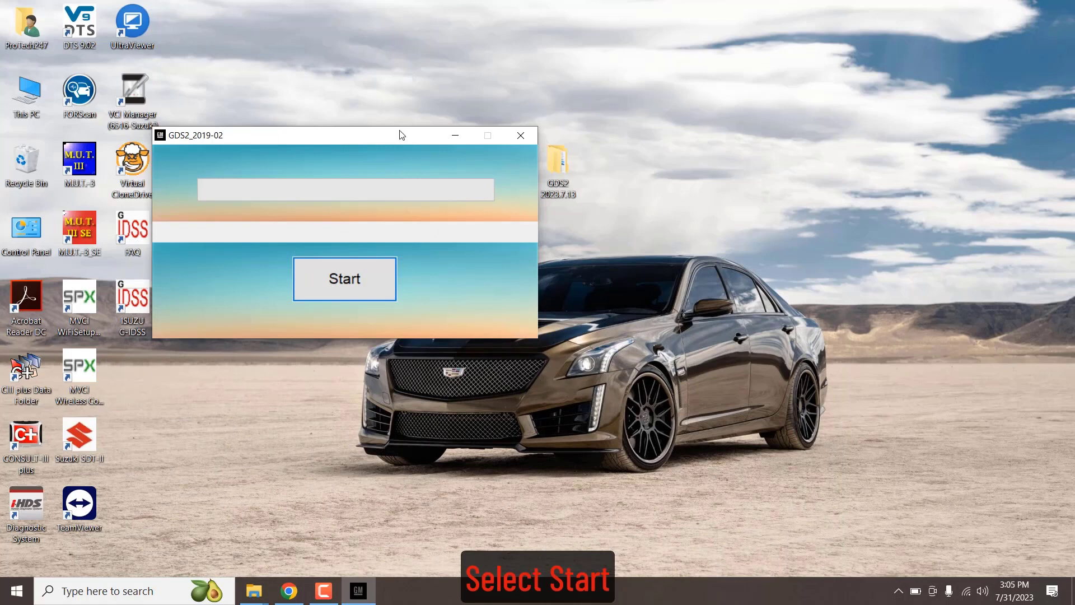
pyautogui.moveTo(401, 135); pyautogui.dragTo(557, 221)
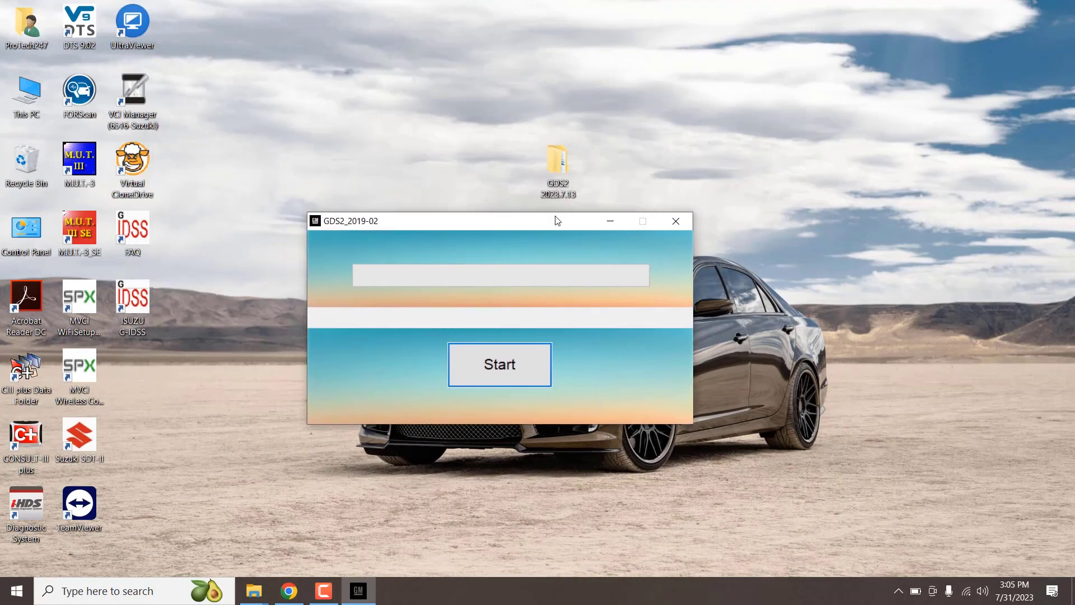
pyautogui.click(519, 365)
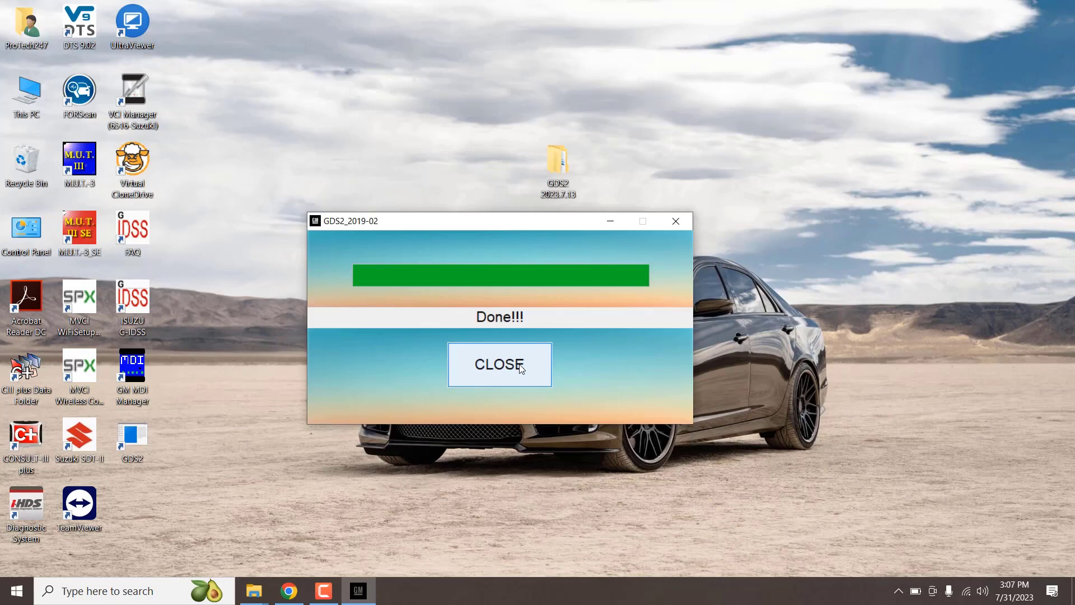
pyautogui.click(503, 365)
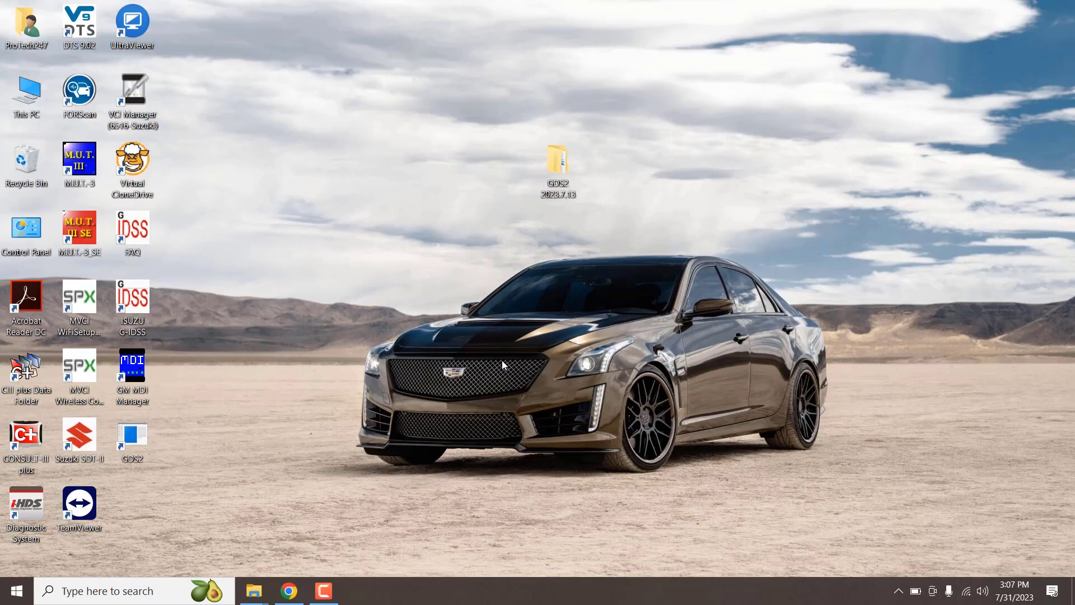
# Starting from the GM MDI Manager shortcut's file location, open the bin folder of GDS 2 in Program Files (x86).
pyautogui.rightClick(144, 374)
pyautogui.click(235, 216)
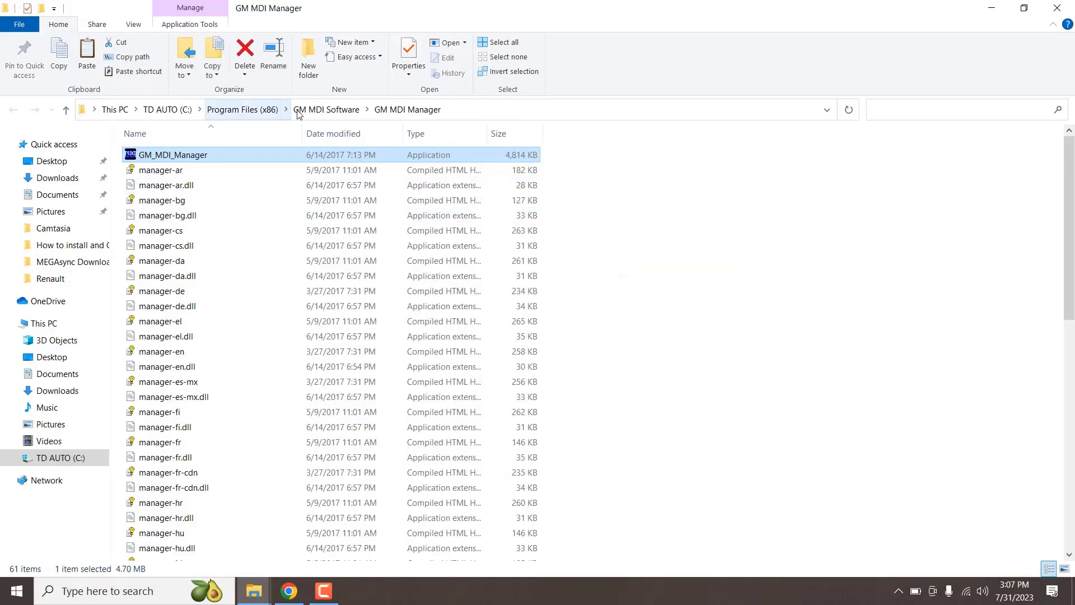
pyautogui.click(242, 109)
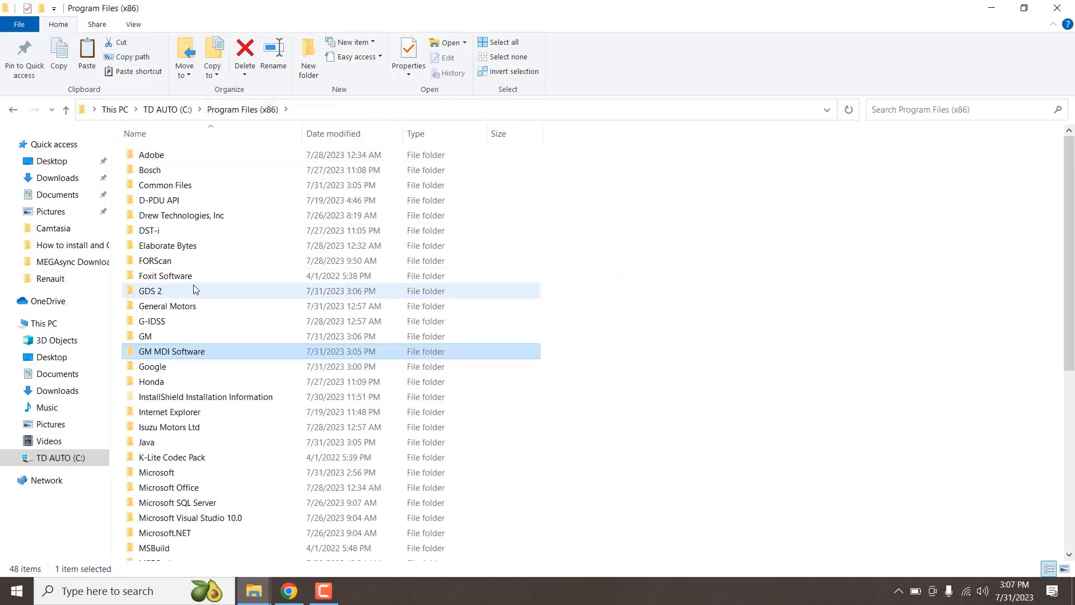
pyautogui.doubleClick(165, 290)
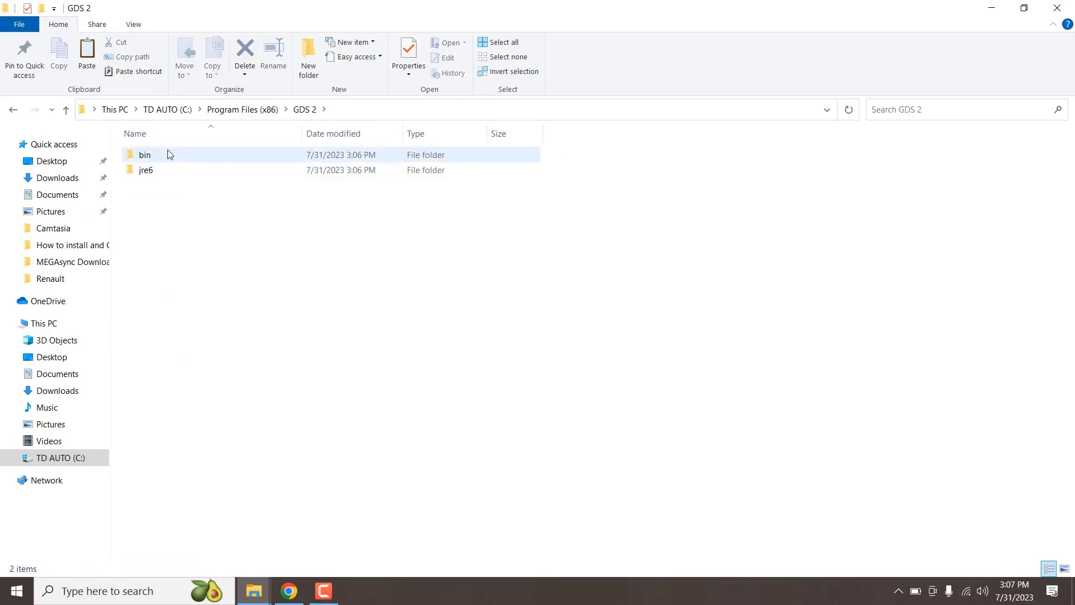
pyautogui.doubleClick(168, 153)
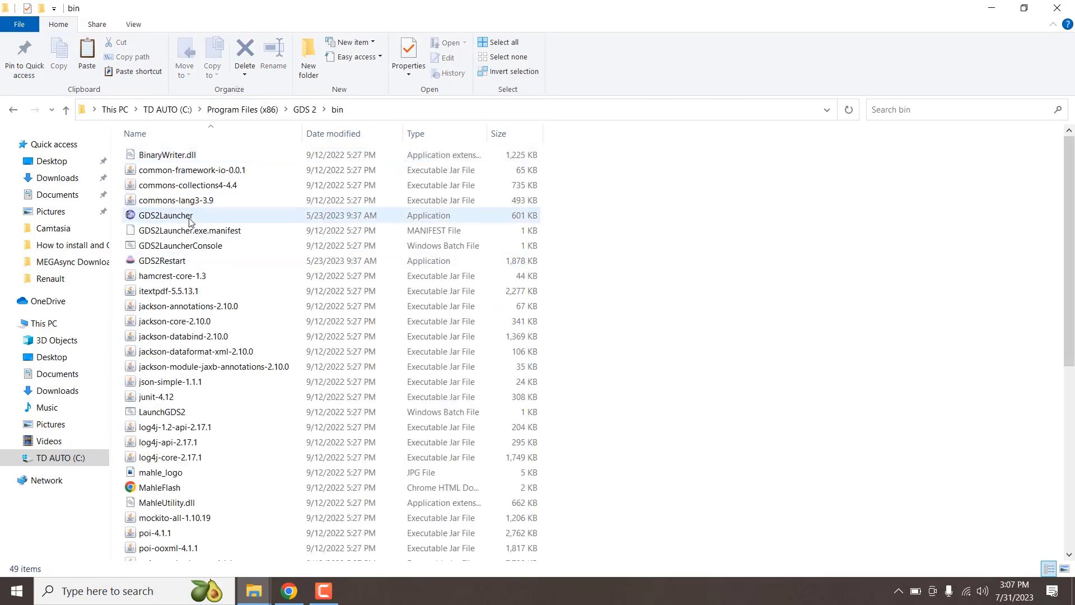
# Create a desktop shortcut for the GDS2Launcher application.
pyautogui.doubleClick(193, 214)
pyautogui.rightClick(196, 216)
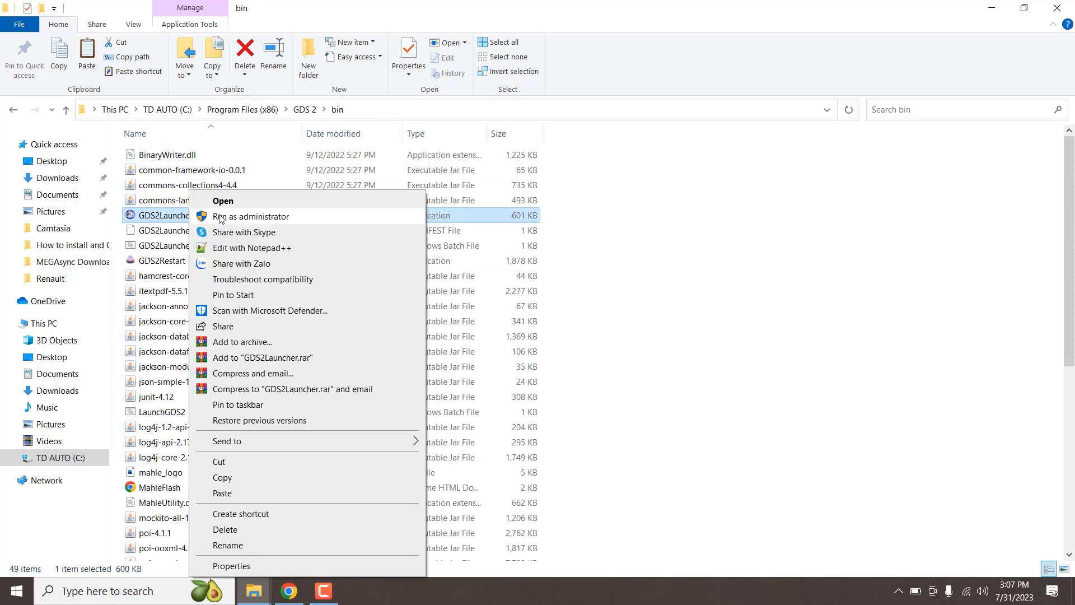
pyautogui.moveTo(335, 446)
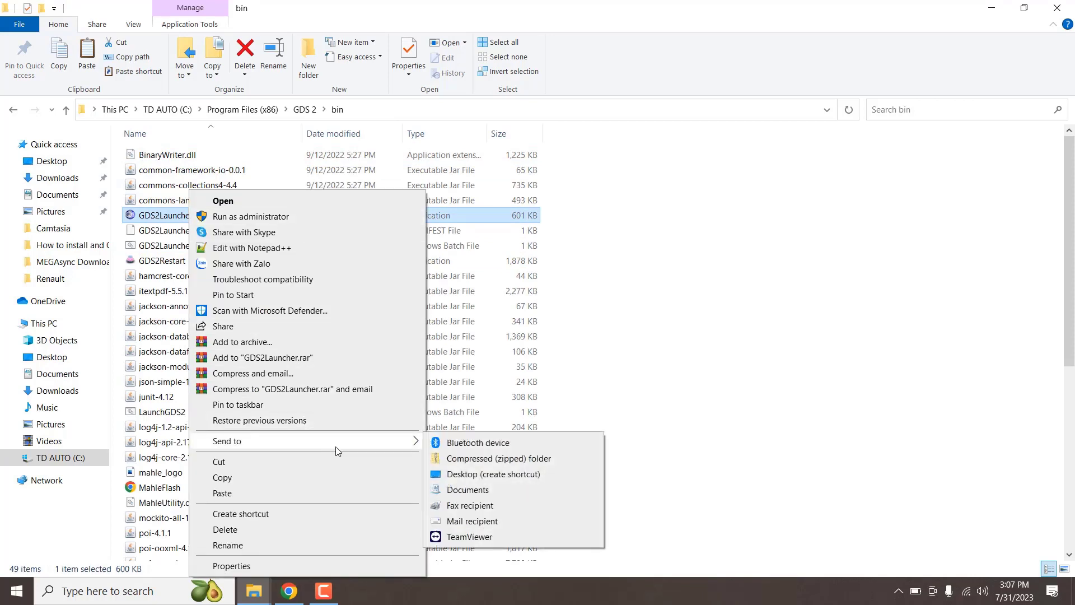
pyautogui.click(465, 480)
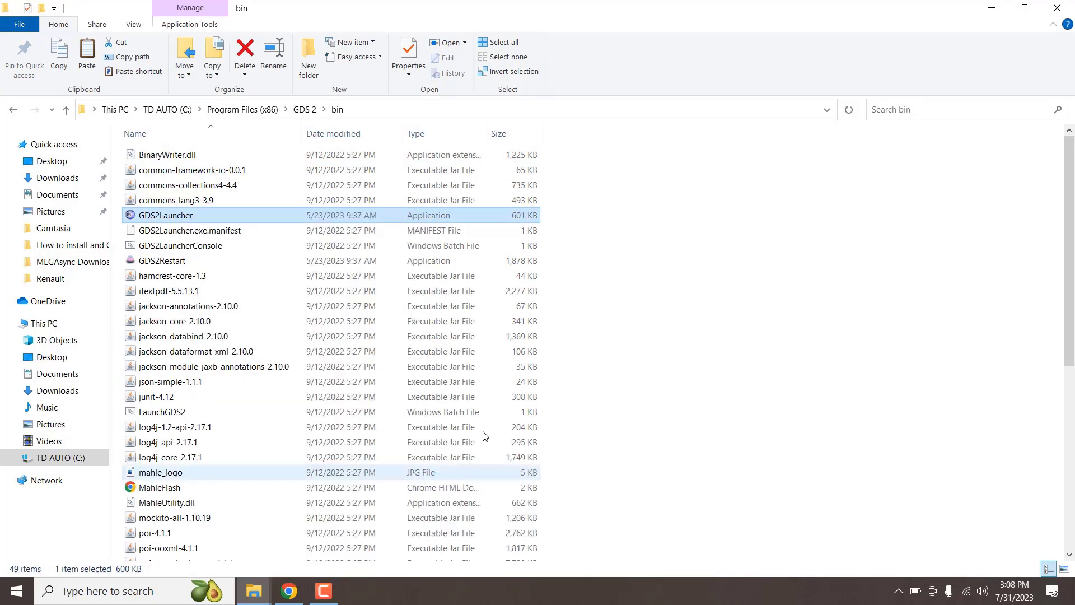
# Return to the desktop and delete the old GDS2 shortcut.
pyautogui.click(991, 8)
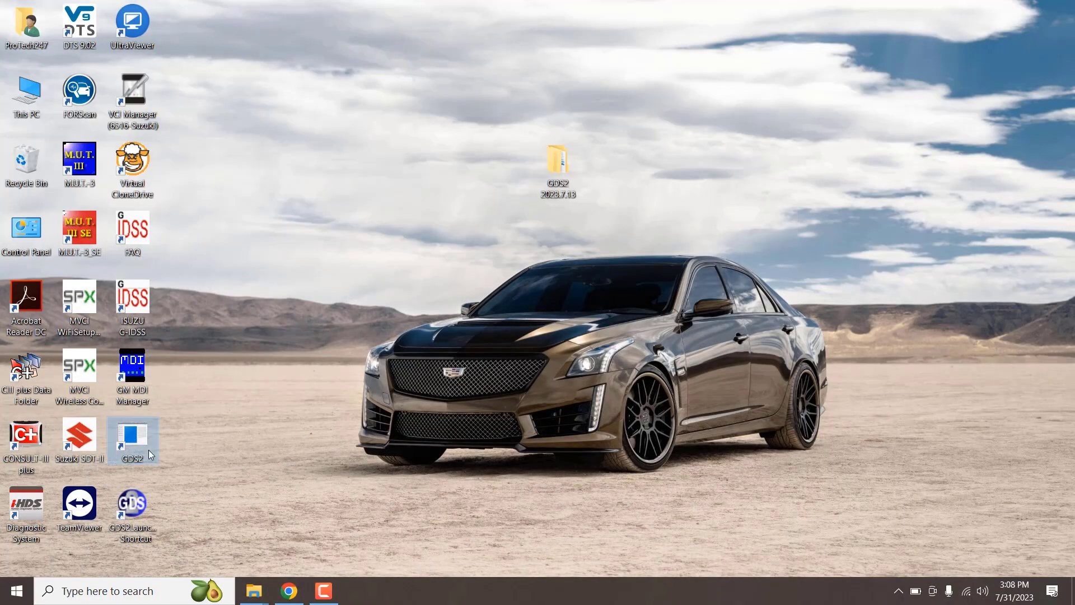
pyautogui.press('Delete')
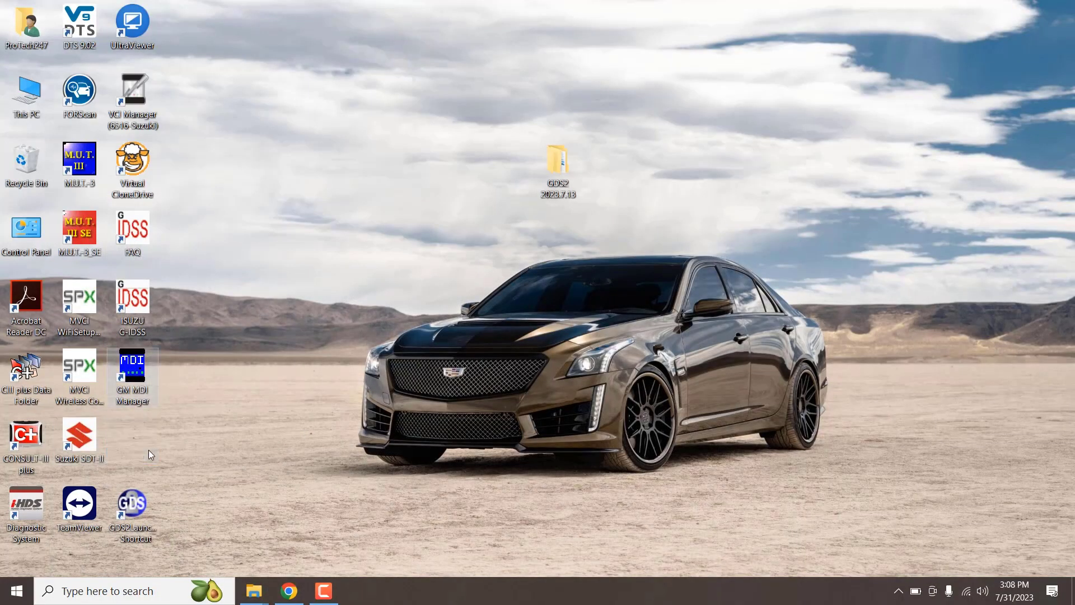
# Rename the GDS2Launcher desktop shortcut to GDS2 and place it directly below the GM MDI Manager icon.
pyautogui.rightClick(136, 516)
pyautogui.click(161, 485)
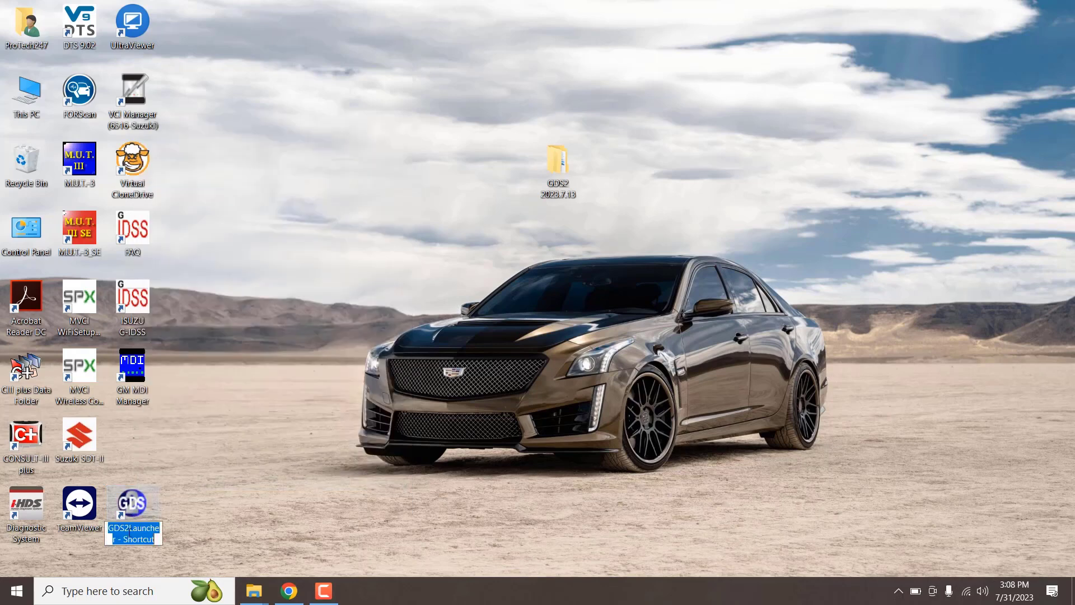
pyautogui.click(130, 529)
pyautogui.hotkey('shift', 'End')
pyautogui.press('Delete')
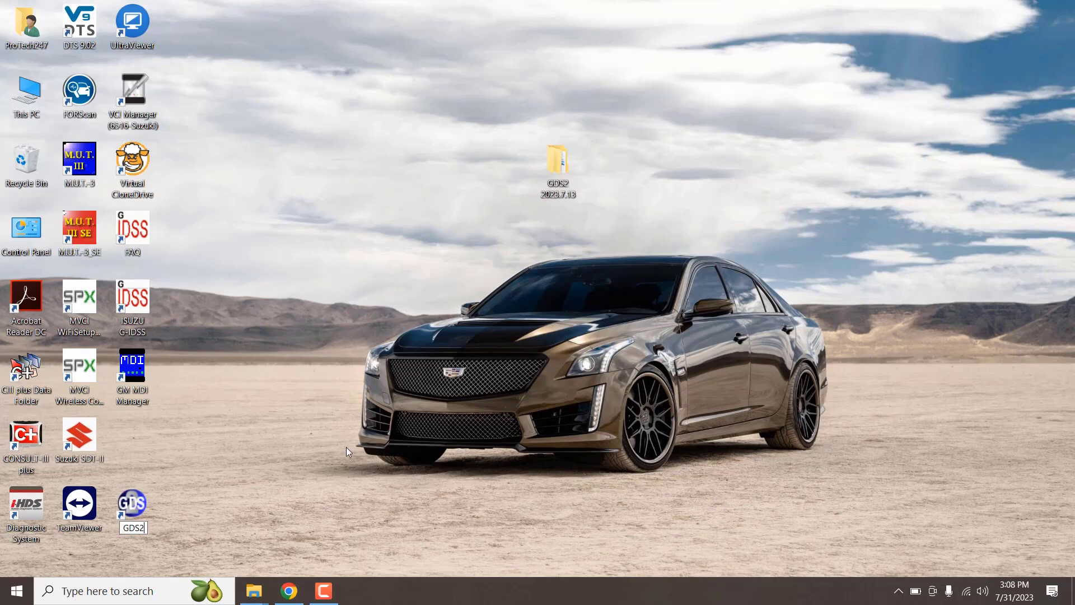
pyautogui.press('Return')
pyautogui.moveTo(139, 506); pyautogui.dragTo(145, 448)
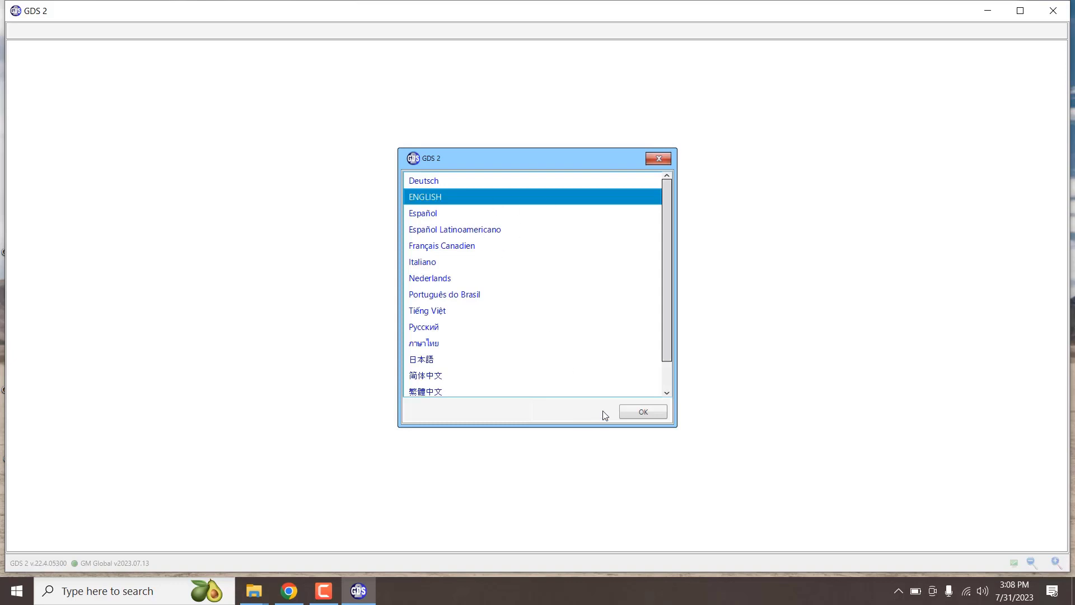
# Accept ENGLISH as the GDS 2 language and restart the application.
pyautogui.click(644, 412)
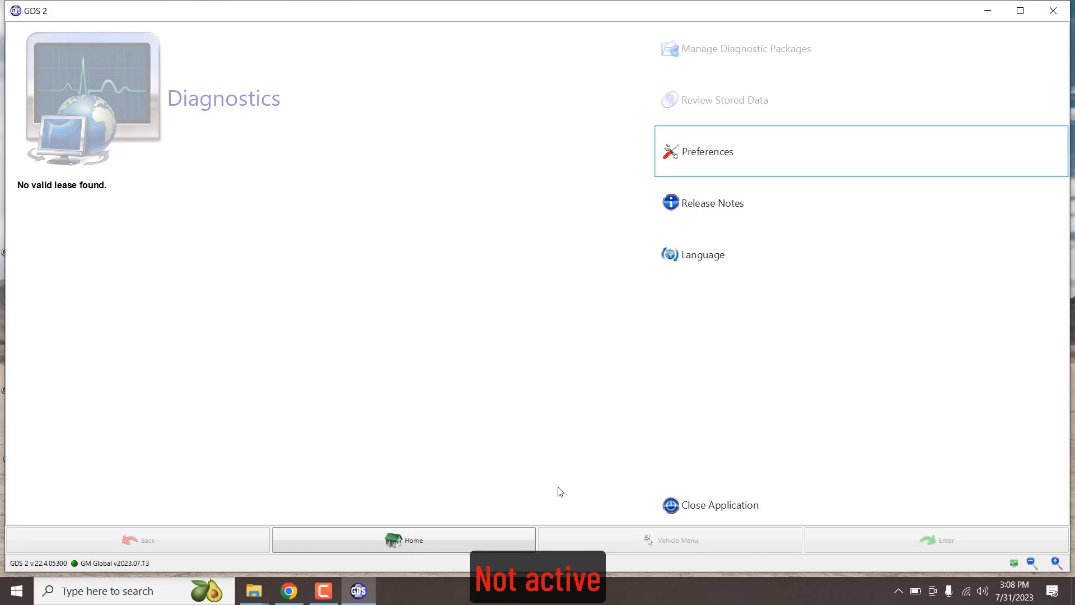
pyautogui.click(688, 507)
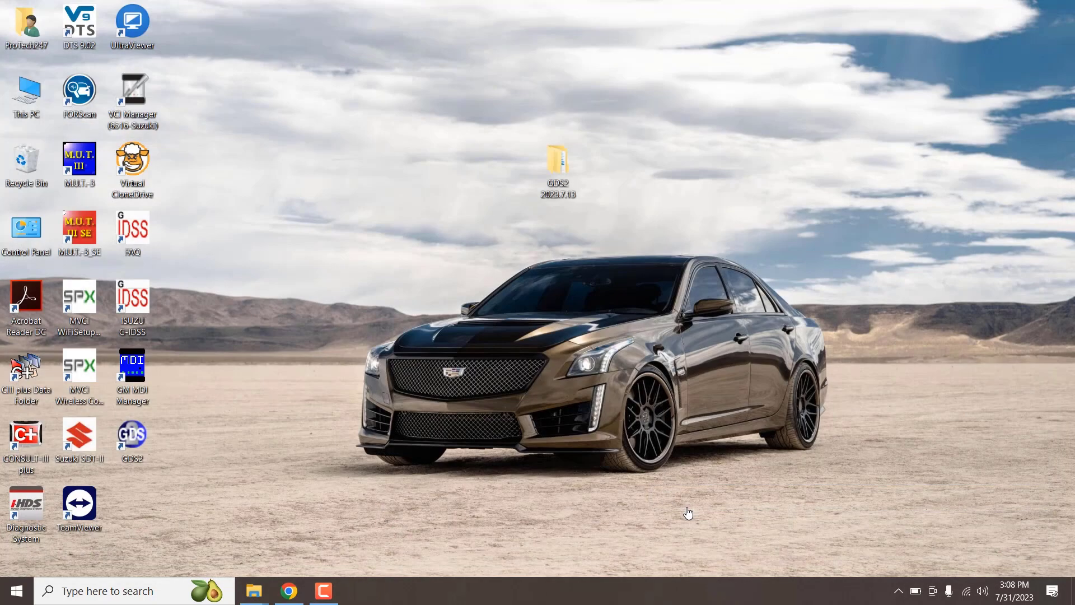
pyautogui.doubleClick(144, 431)
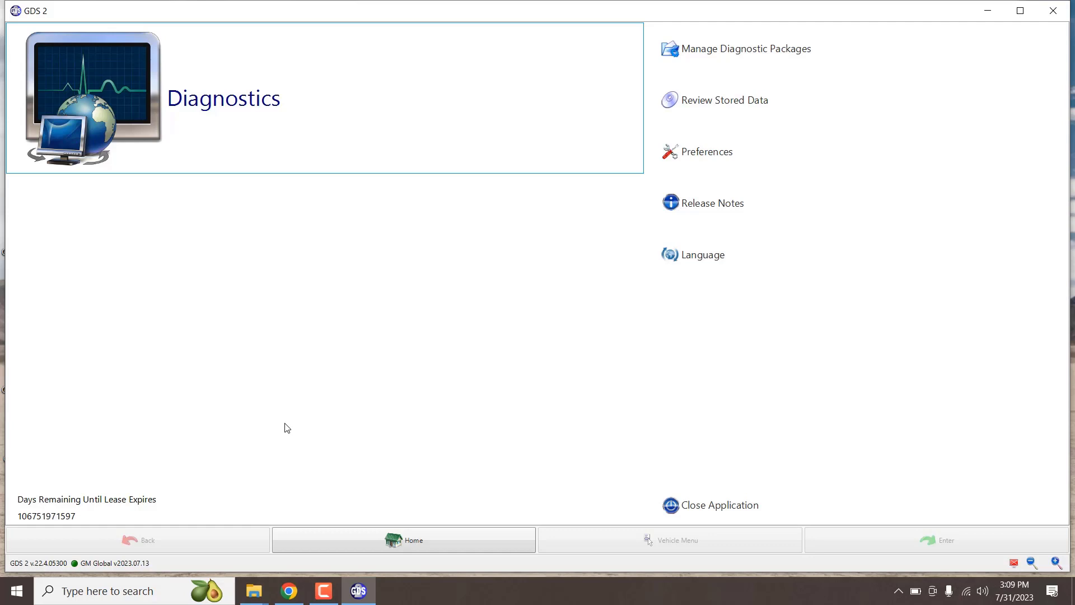
# Open Manage Diagnostic Packages and review the models covered by the VINFAST package and both Saab packages.
pyautogui.click(746, 52)
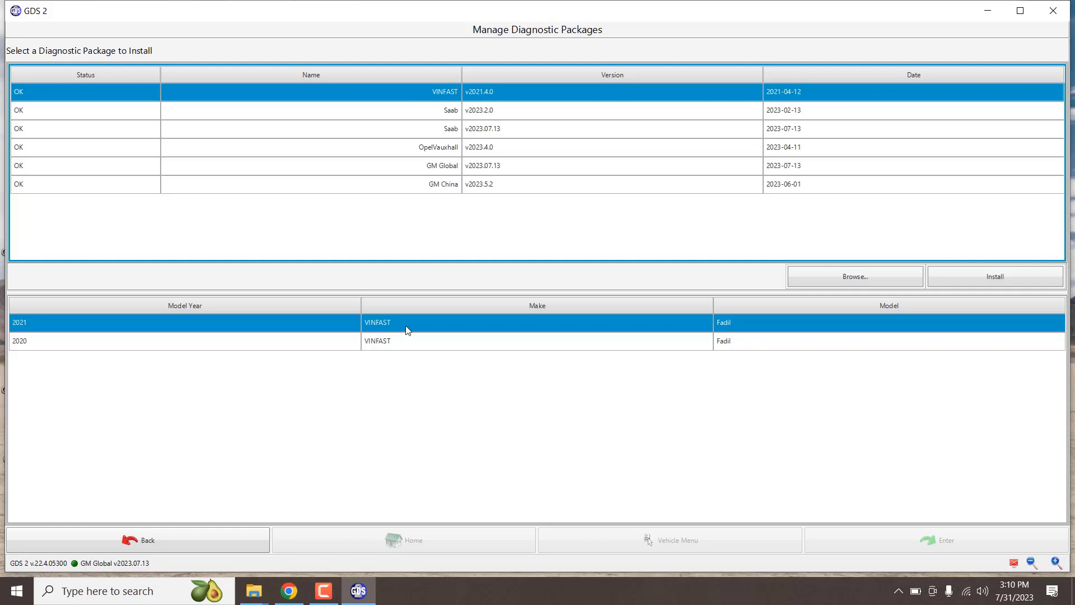
pyautogui.click(397, 347)
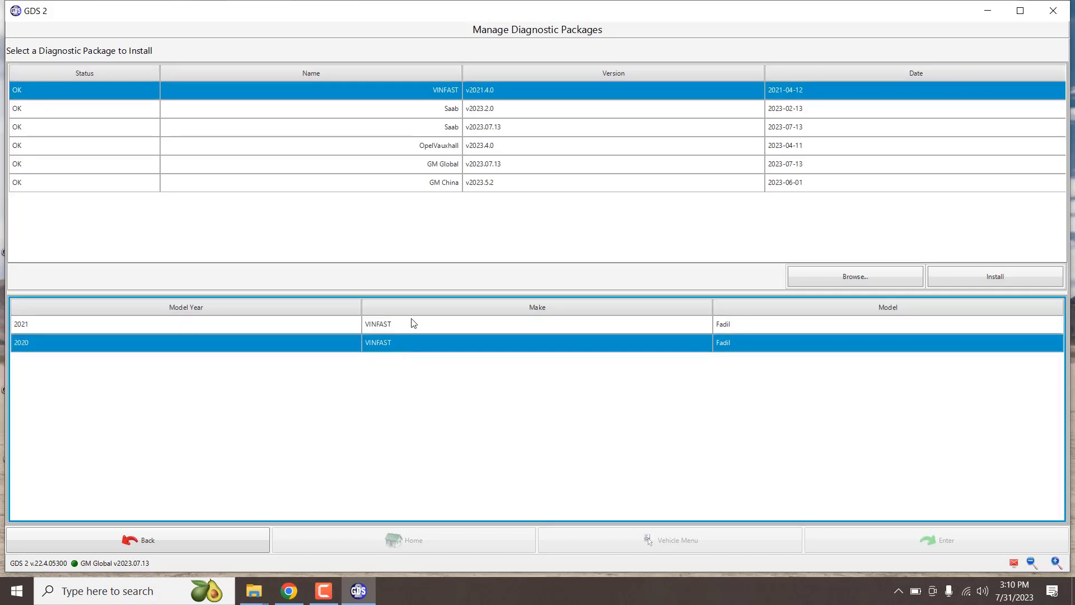
pyautogui.click(411, 321)
pyautogui.click(404, 347)
pyautogui.click(432, 108)
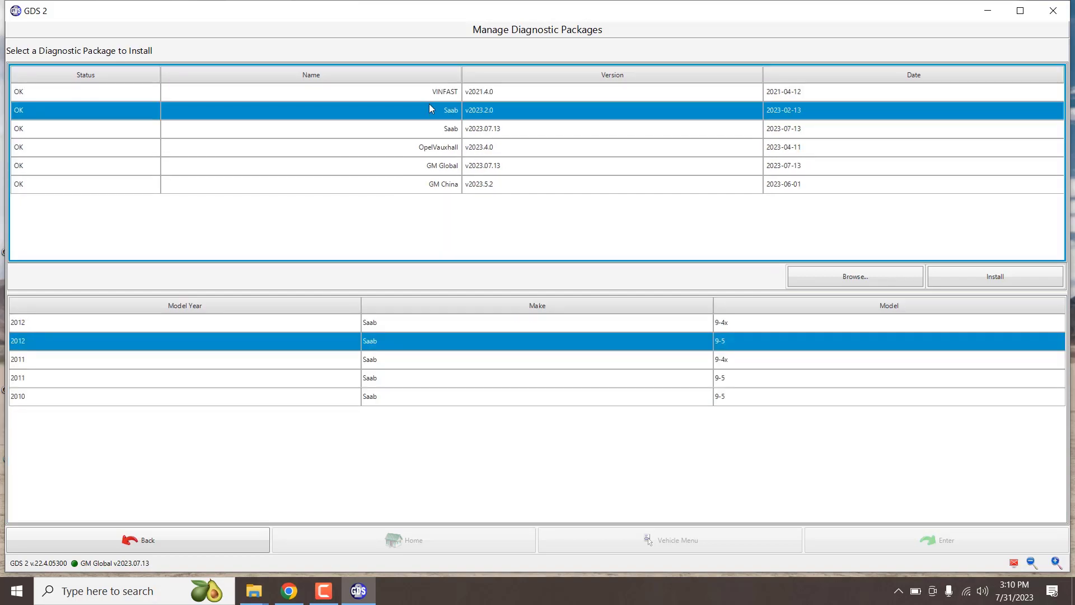
pyautogui.click(424, 134)
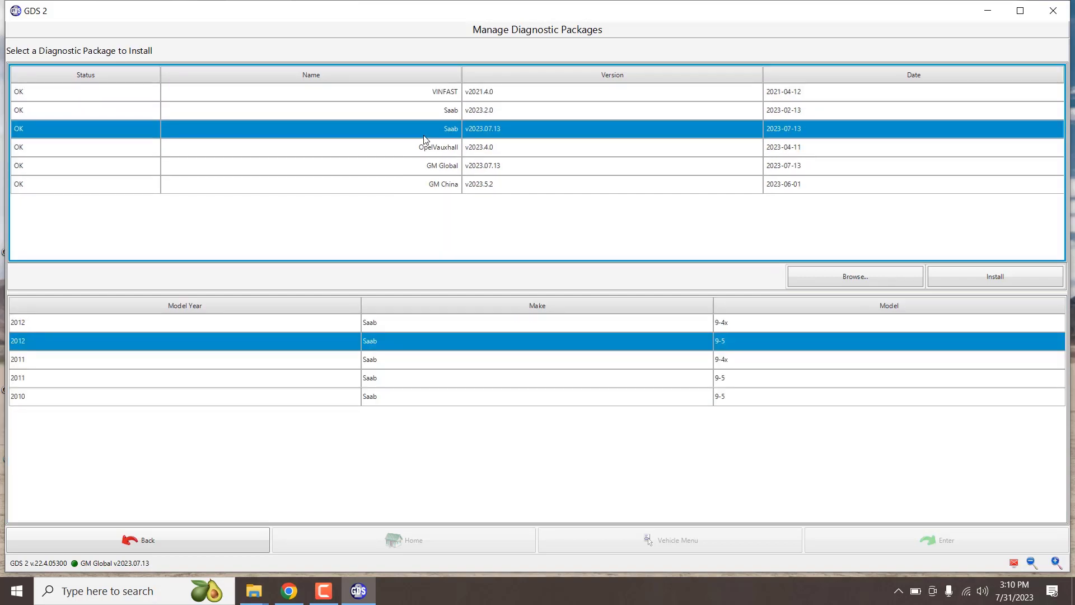
# Review the model years and models covered by the OpelVauxhall diagnostic package, through to the end of its list.
pyautogui.click(424, 154)
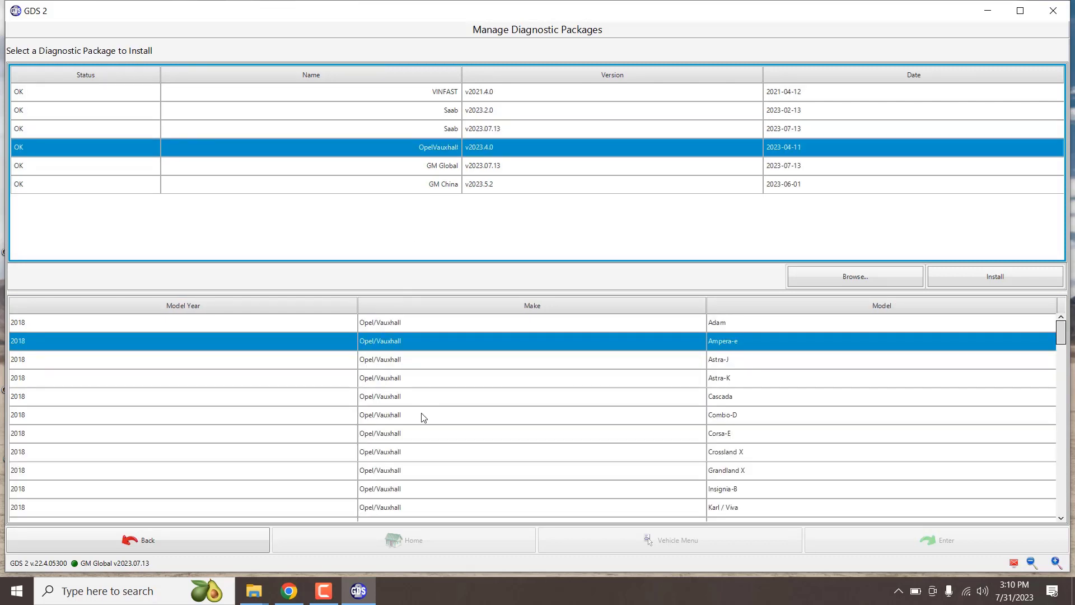
pyautogui.scroll(-5, 411, 401)
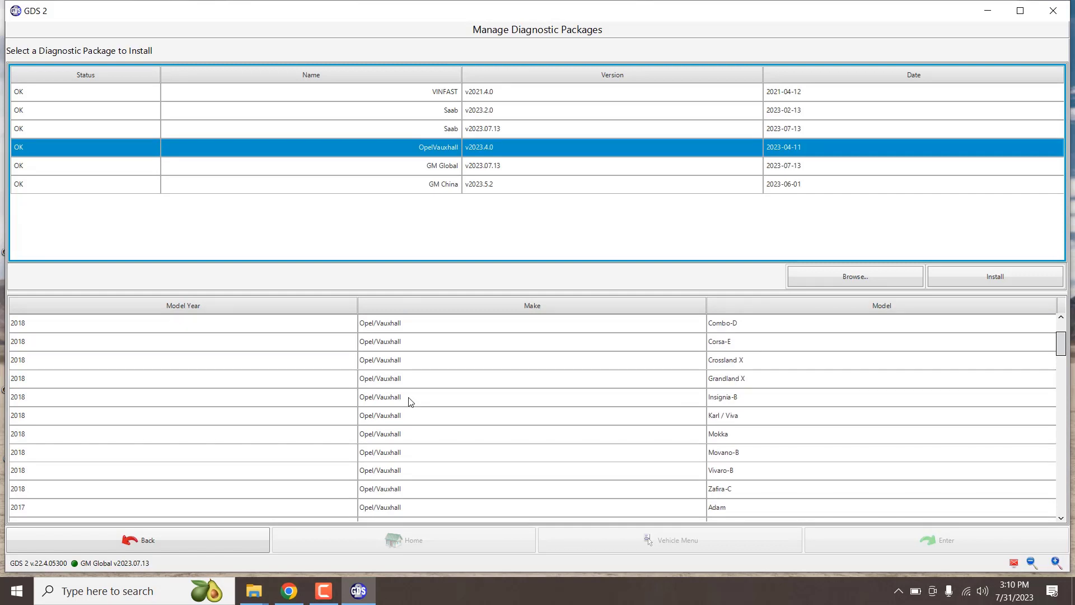
pyautogui.scroll(-10, 413, 394)
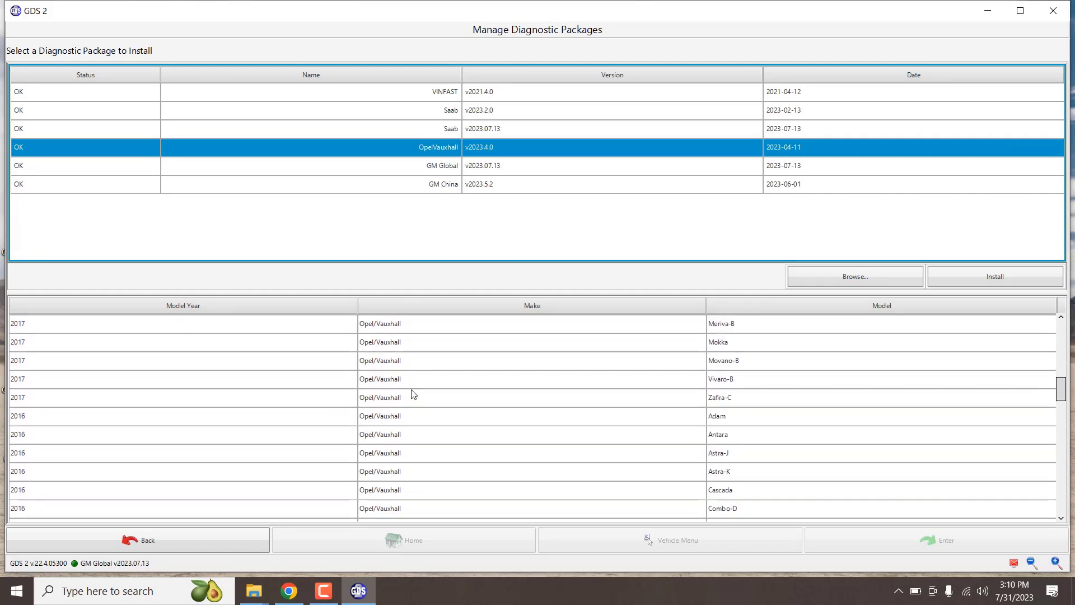
pyautogui.scroll(-10, 412, 394)
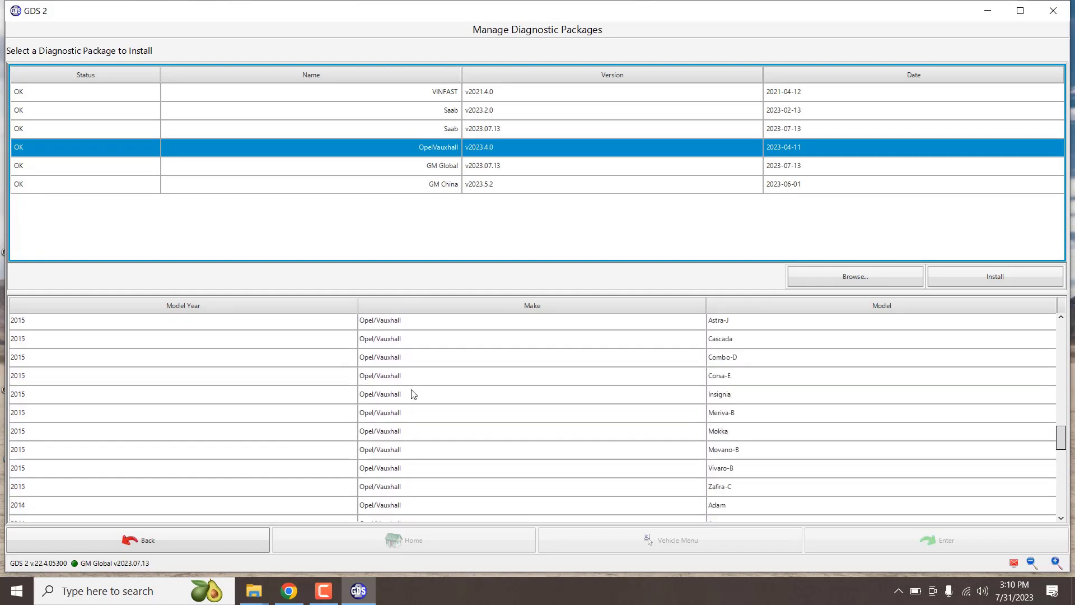
pyautogui.scroll(-10, 413, 394)
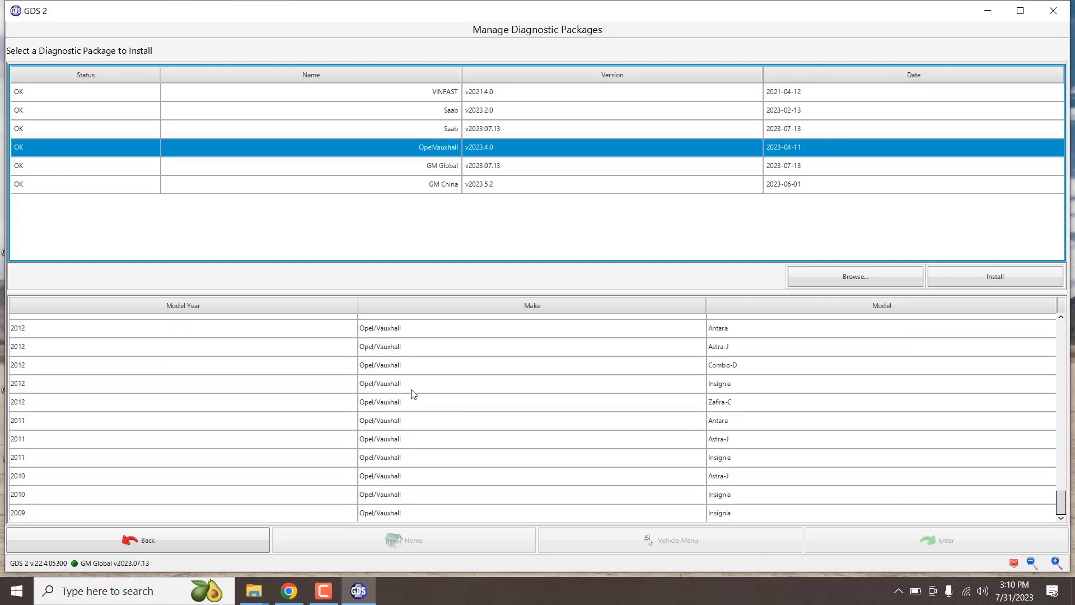
# Review the oldest model years, makes and models covered by the GM Global diagnostic package.
pyautogui.click(452, 167)
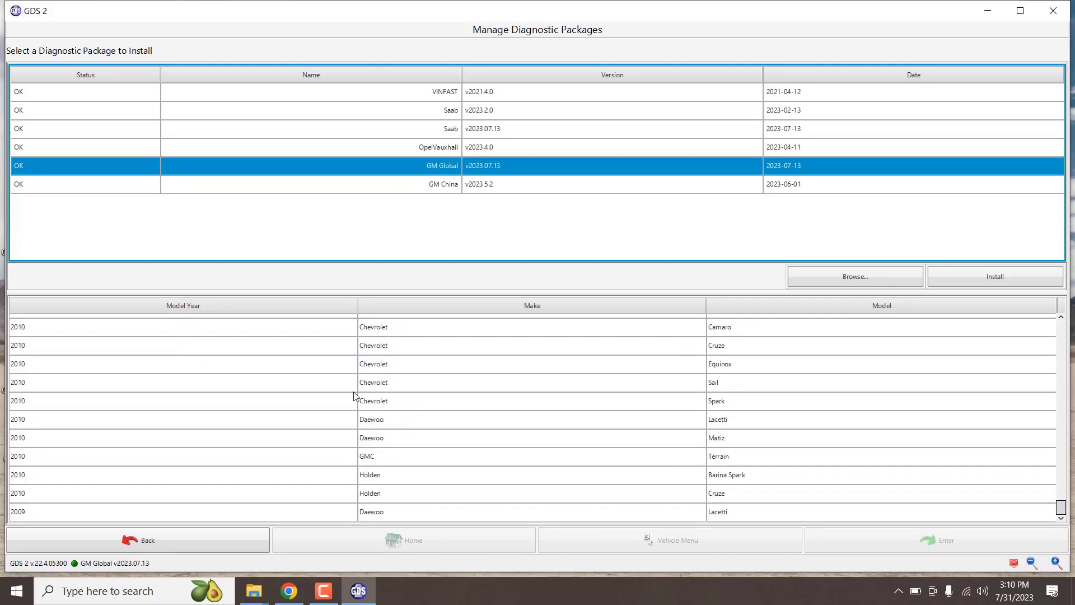
pyautogui.scroll(3, 354, 396)
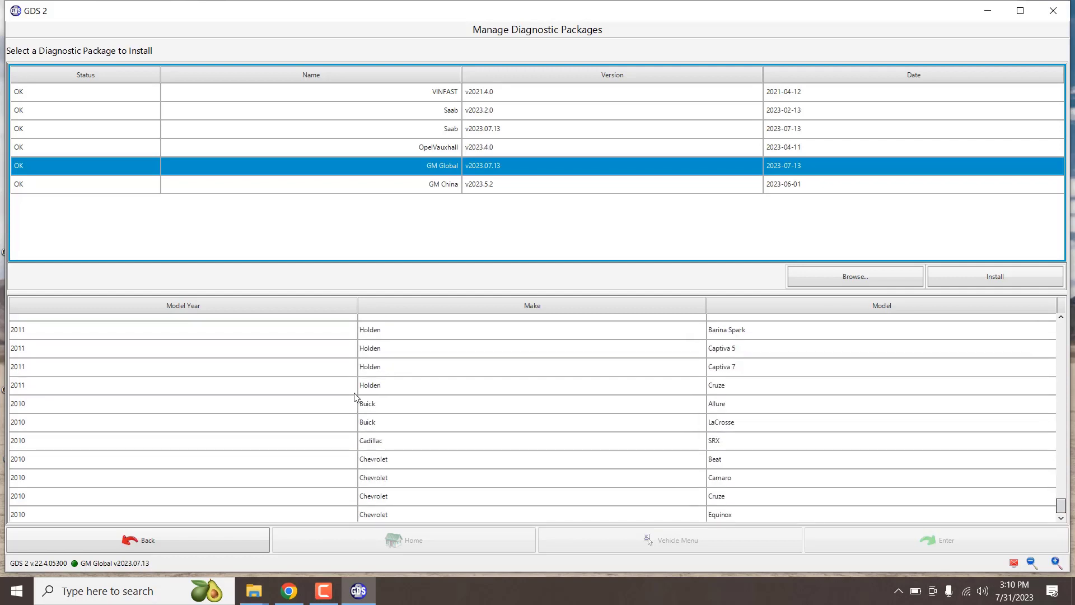
pyautogui.scroll(-1, 355, 397)
pyautogui.scroll(-2, 354, 397)
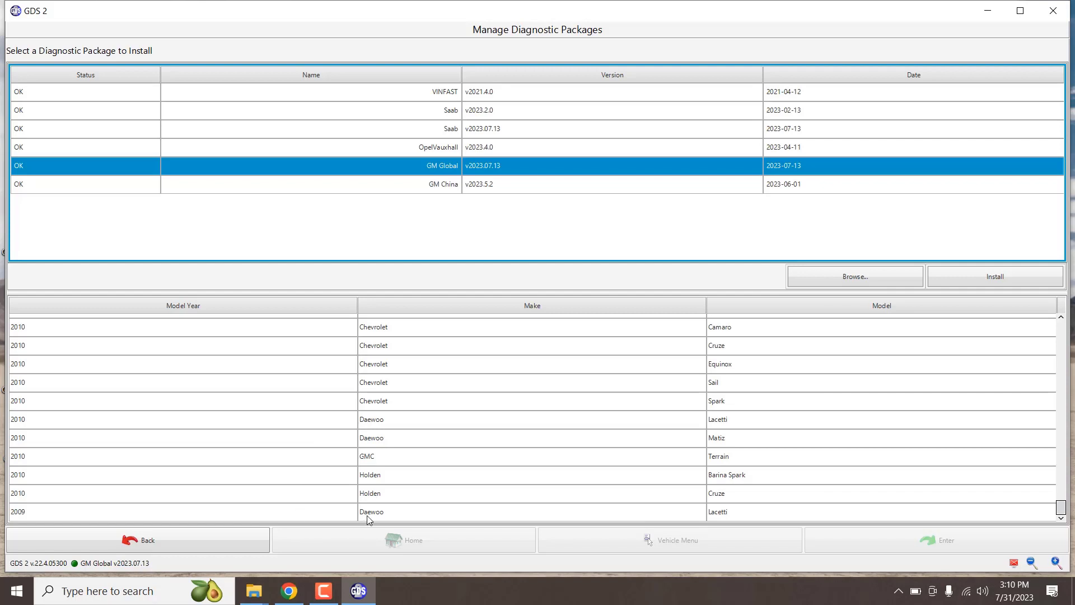
pyautogui.scroll(5, 386, 414)
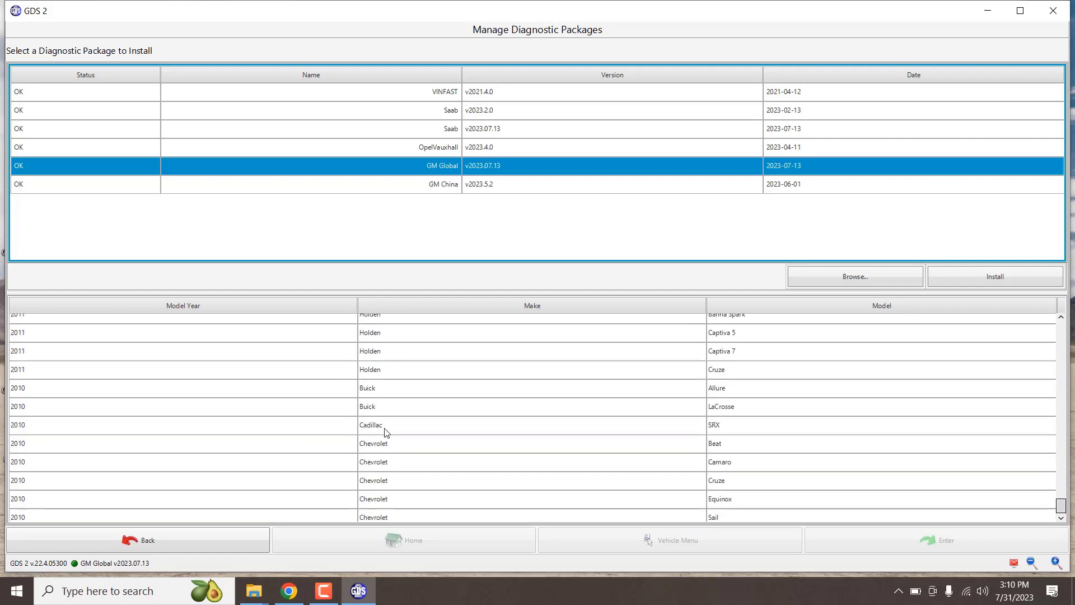
# Review the models covered by the GM Global diagnostic package from model year 2010 up to 2024.
pyautogui.scroll(6, 391, 412)
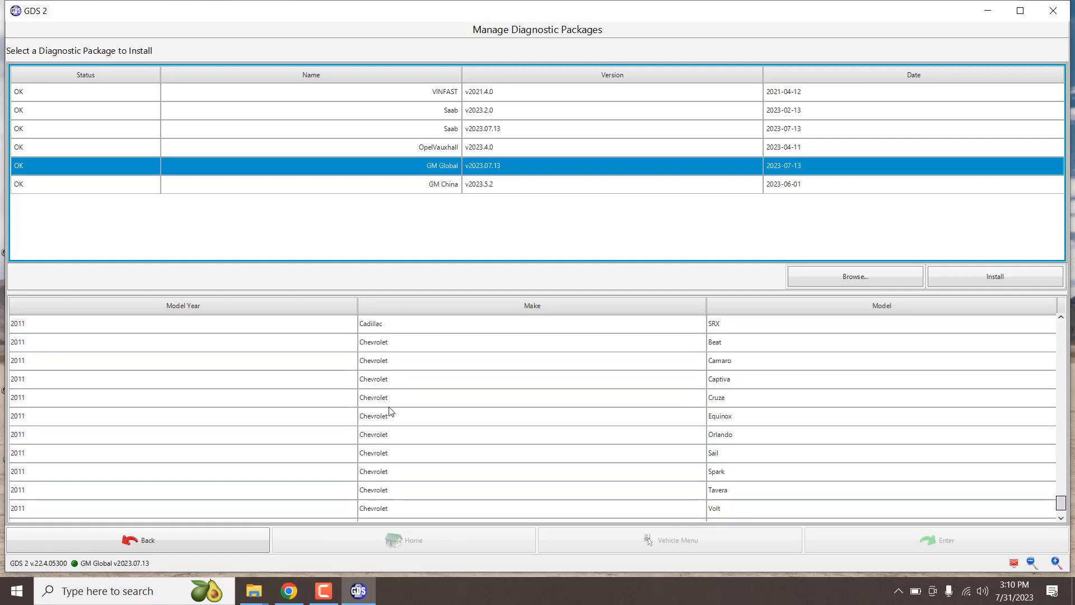
pyautogui.scroll(6, 391, 411)
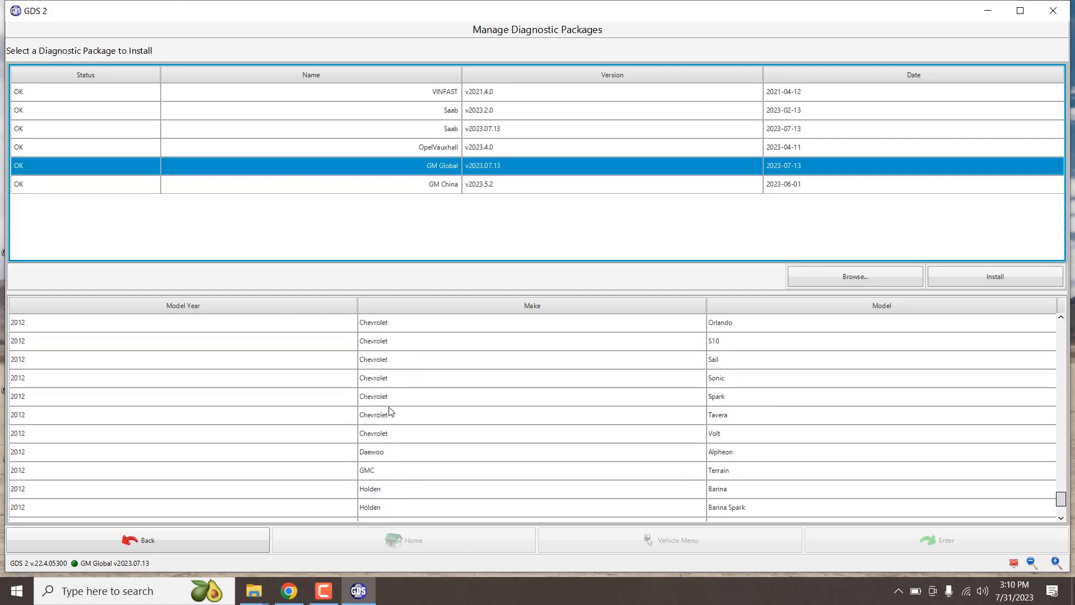
pyautogui.scroll(7, 391, 412)
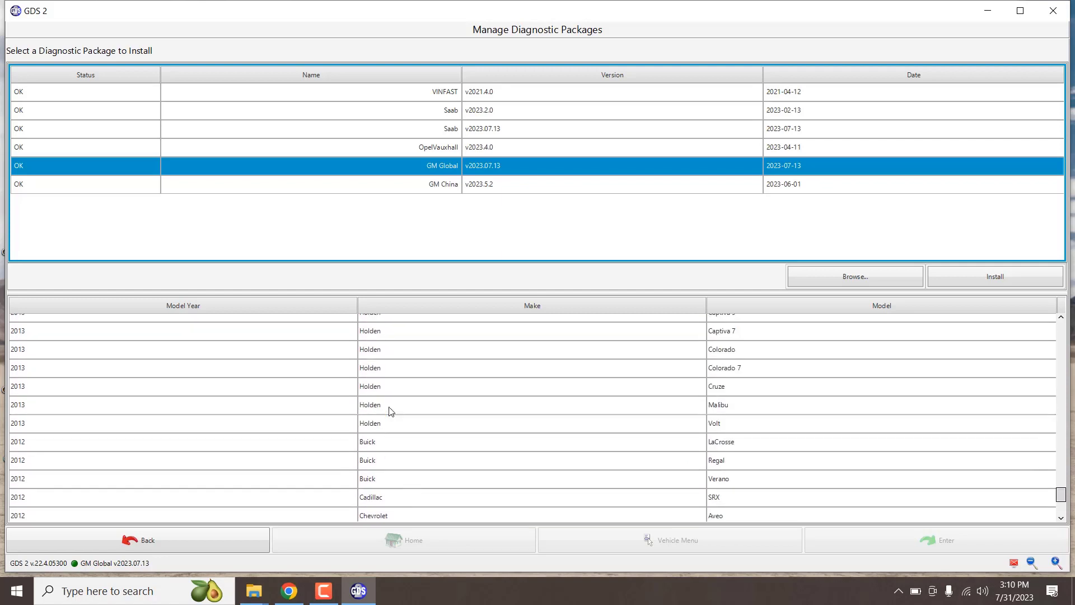
pyautogui.scroll(7, 391, 411)
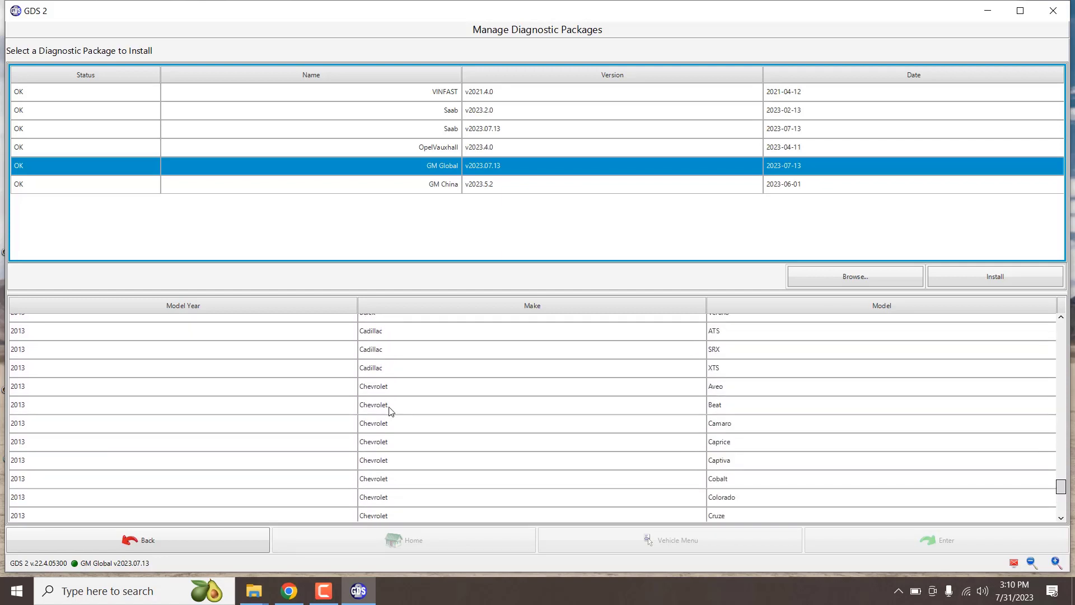
pyautogui.scroll(7, 380, 433)
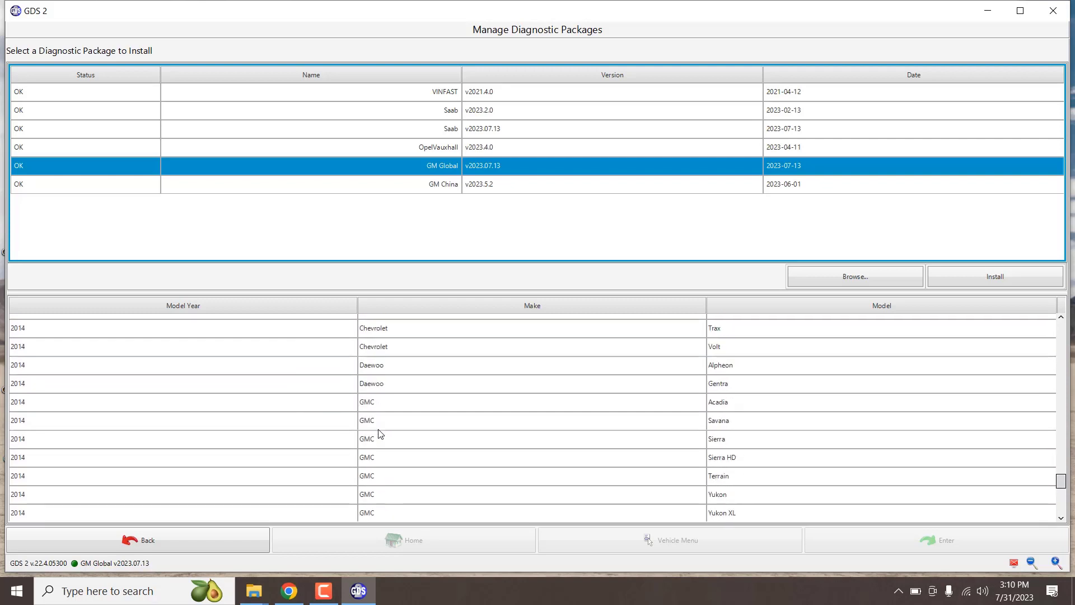
pyautogui.scroll(1, 378, 432)
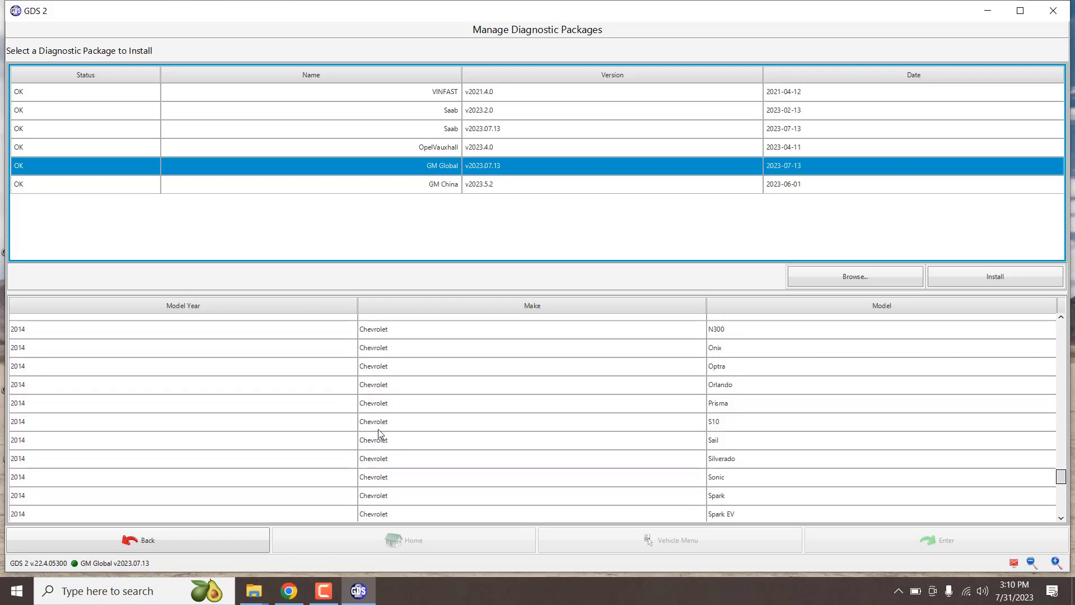
pyautogui.scroll(1, 379, 433)
pyautogui.scroll(12, 380, 433)
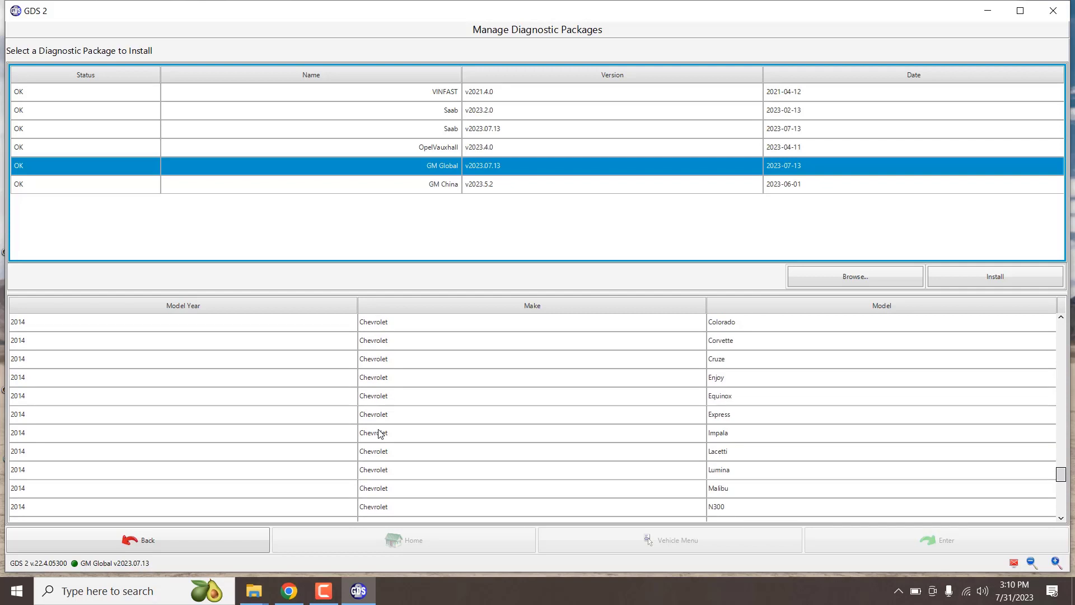
pyautogui.scroll(12, 380, 433)
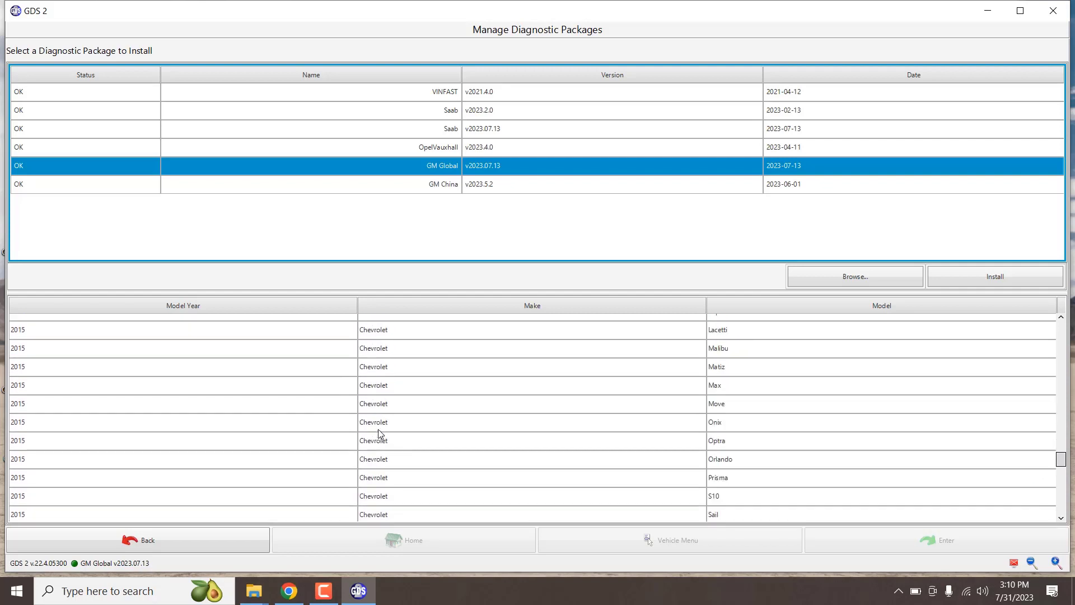
pyautogui.scroll(12, 381, 434)
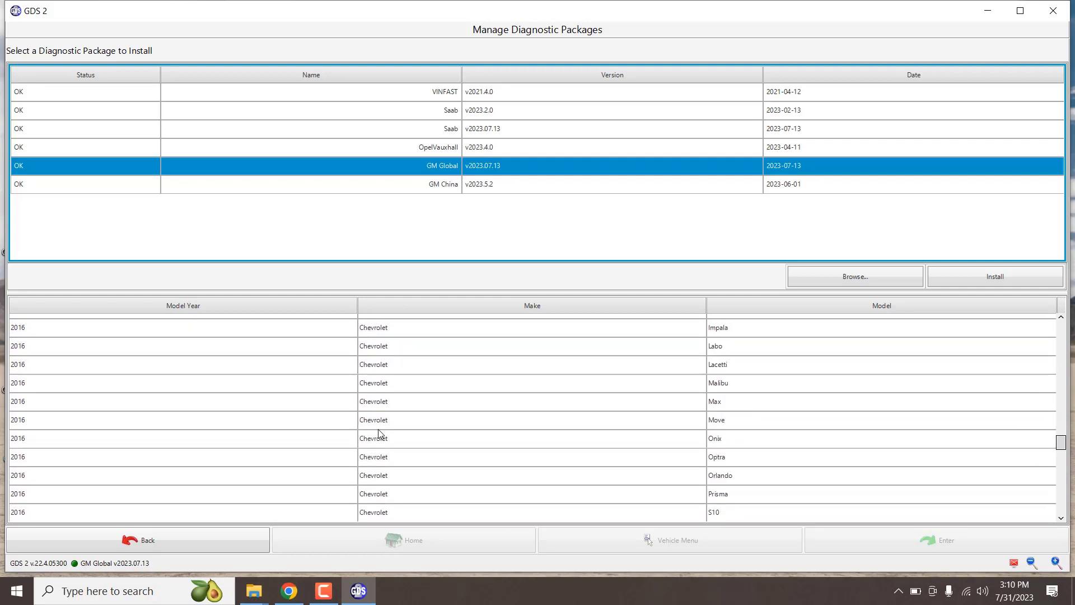
pyautogui.scroll(12, 380, 434)
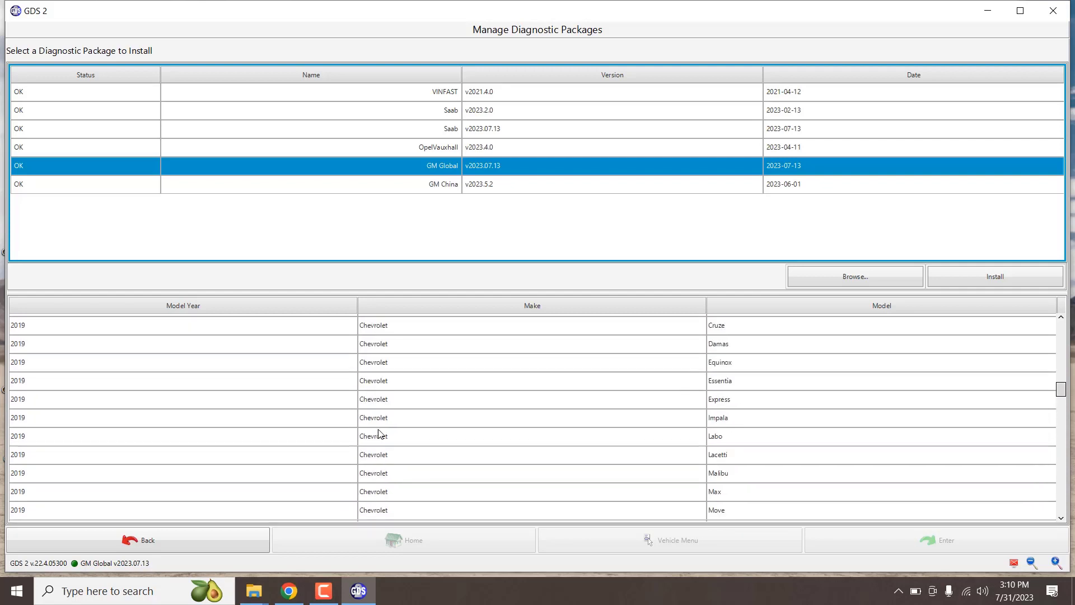
pyautogui.scroll(12, 378, 431)
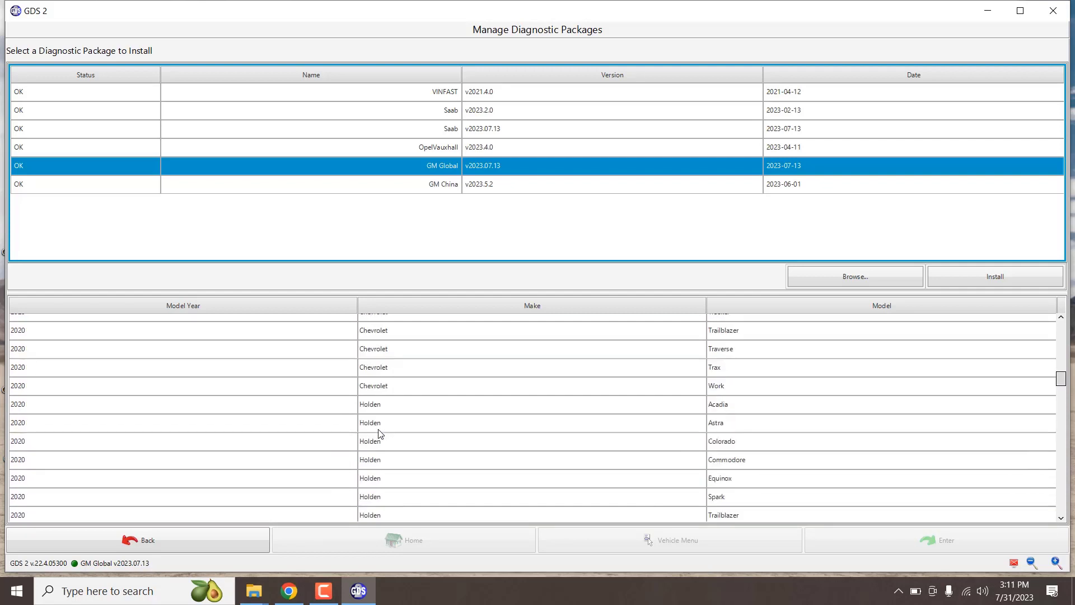
pyautogui.scroll(12, 379, 433)
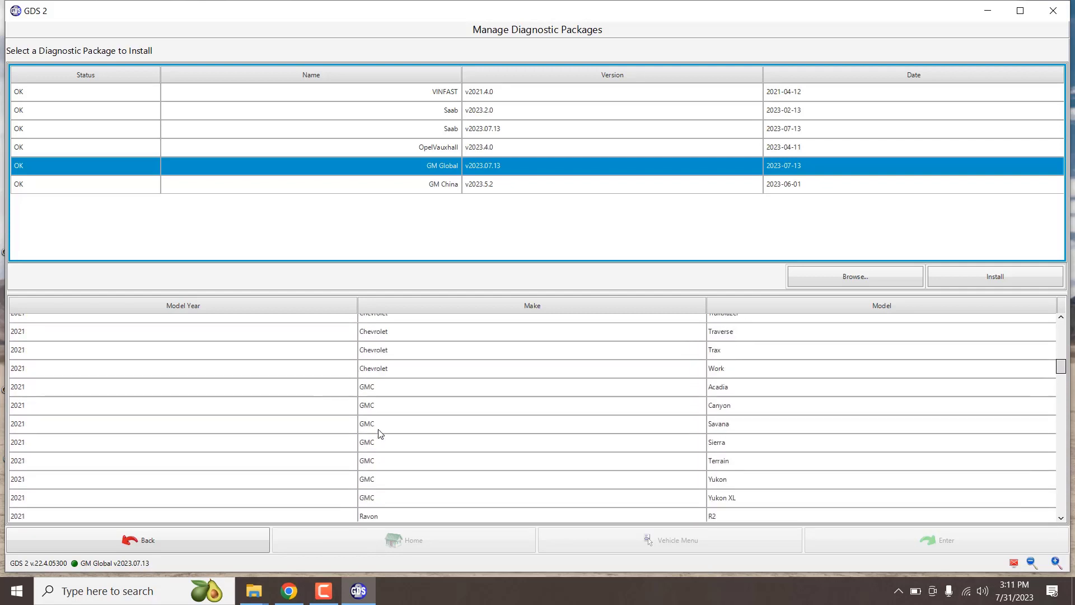
pyautogui.scroll(12, 379, 434)
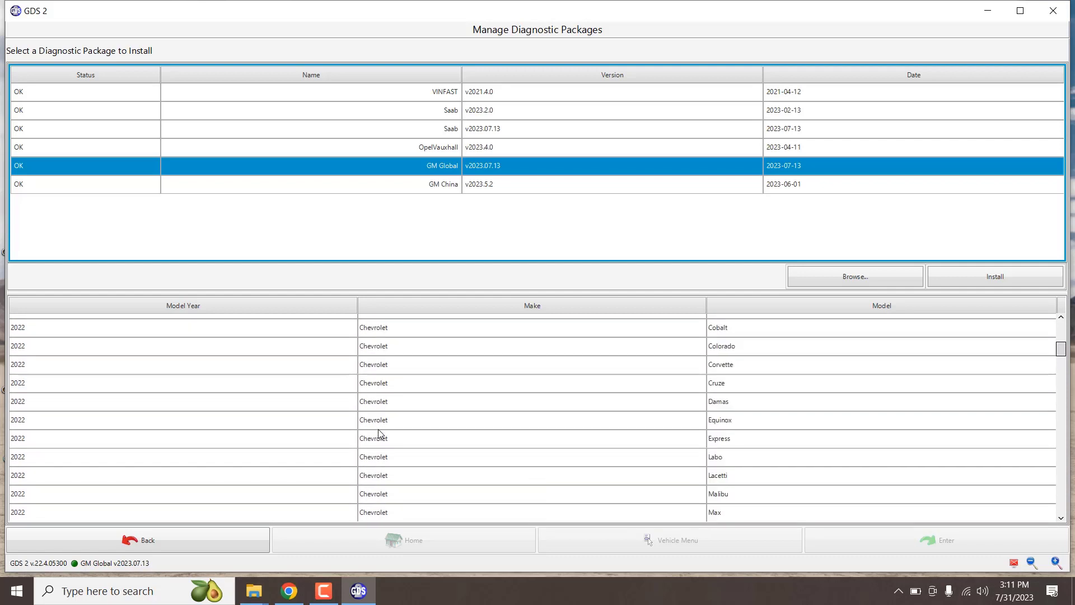
pyautogui.scroll(12, 379, 434)
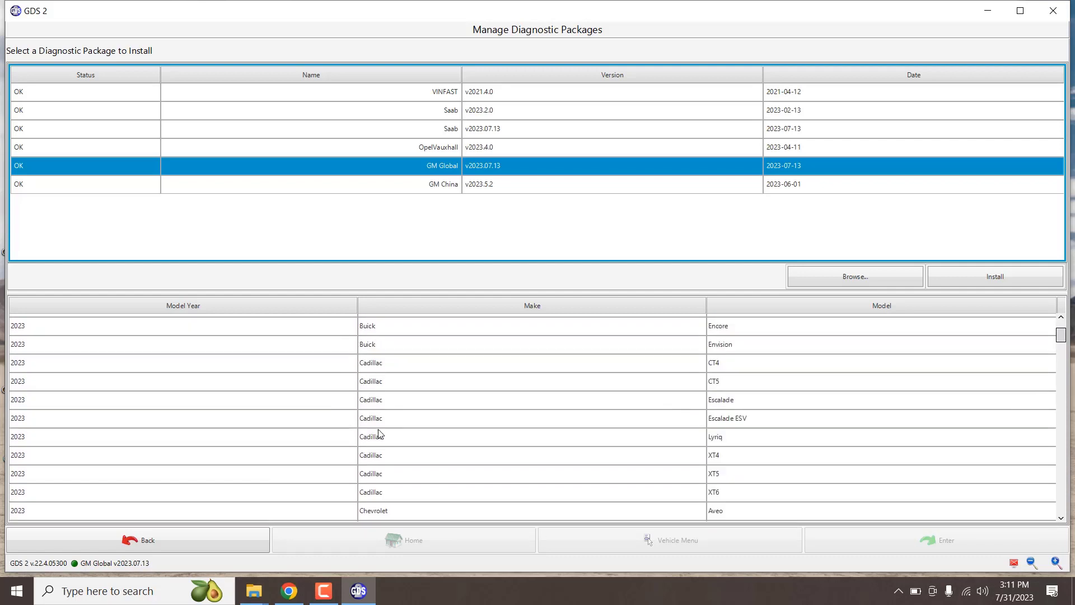
pyautogui.scroll(6, 379, 433)
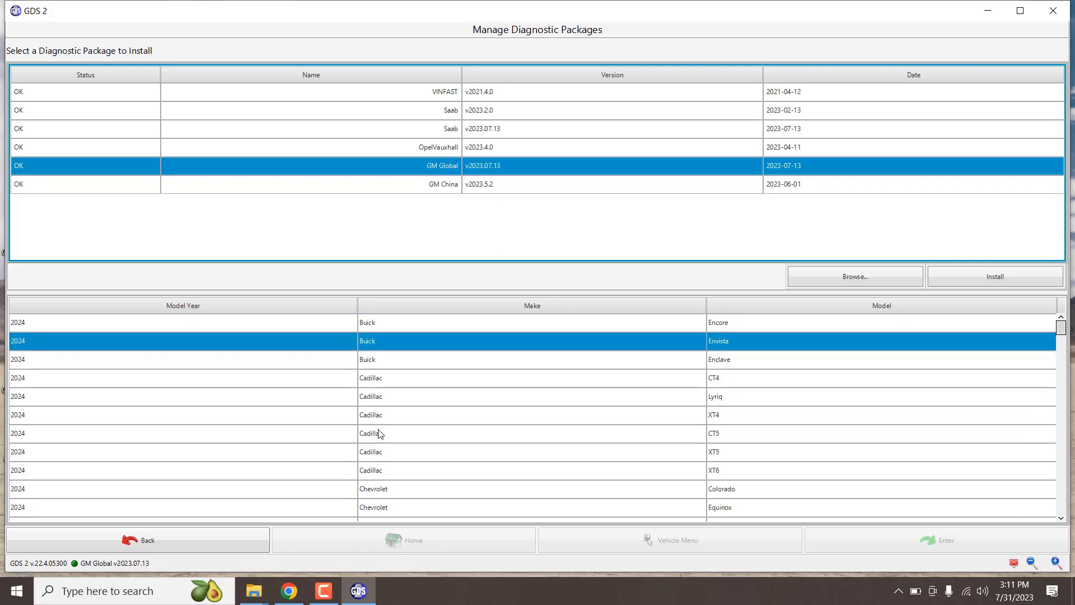
# Check the newest vehicles covered by the GM China diagnostic package and return to the start screen.
pyautogui.click(454, 185)
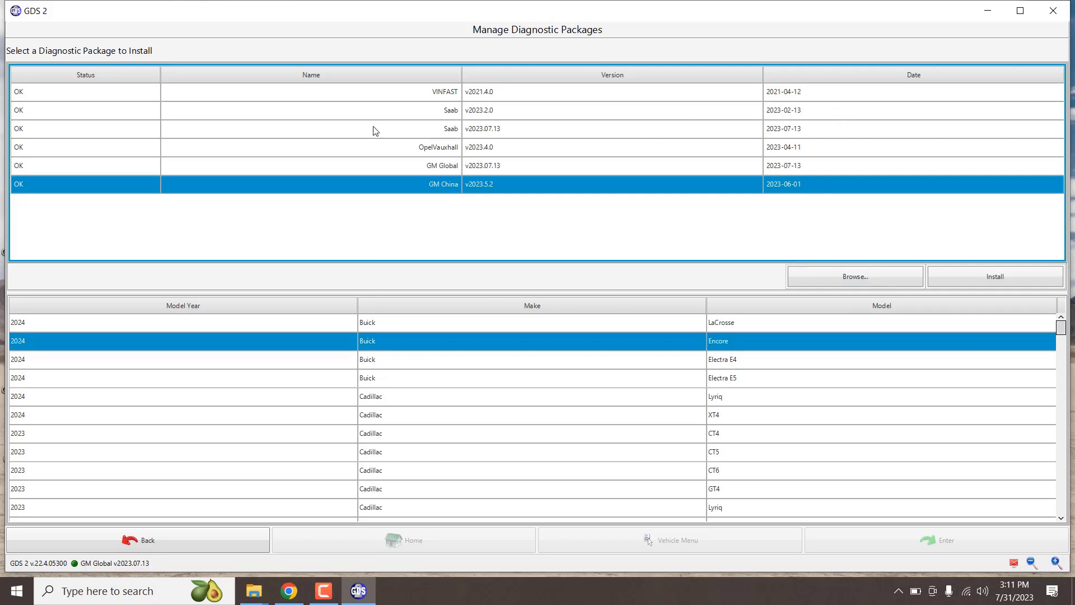
pyautogui.click(176, 545)
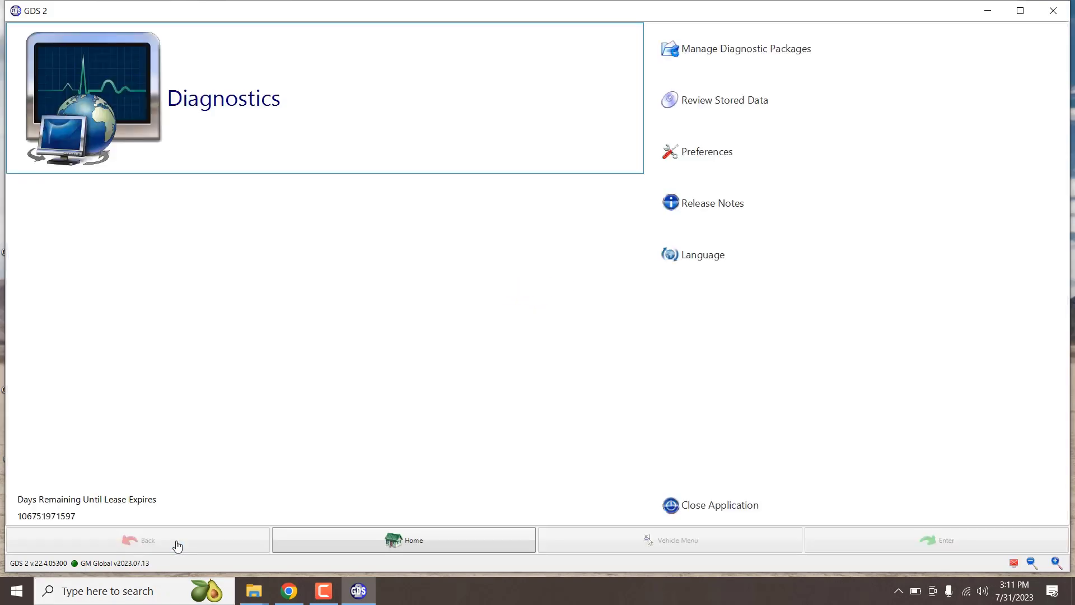
# Start Diagnostics with the Ford-VCM-II device and continue to manual vehicle selection without entering a VIN.
pyautogui.click(141, 122)
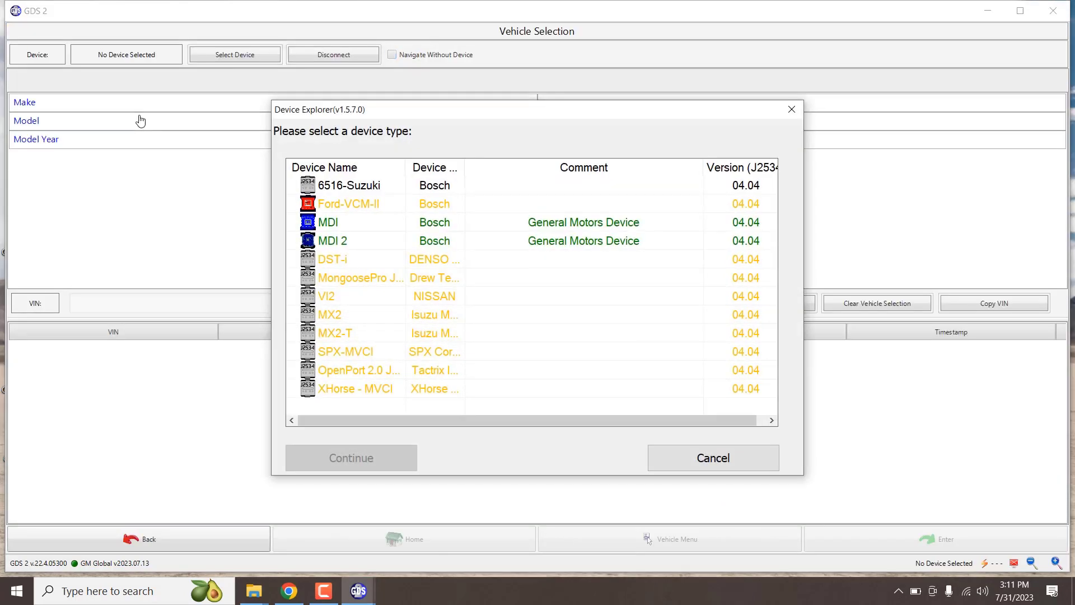
pyautogui.click(296, 205)
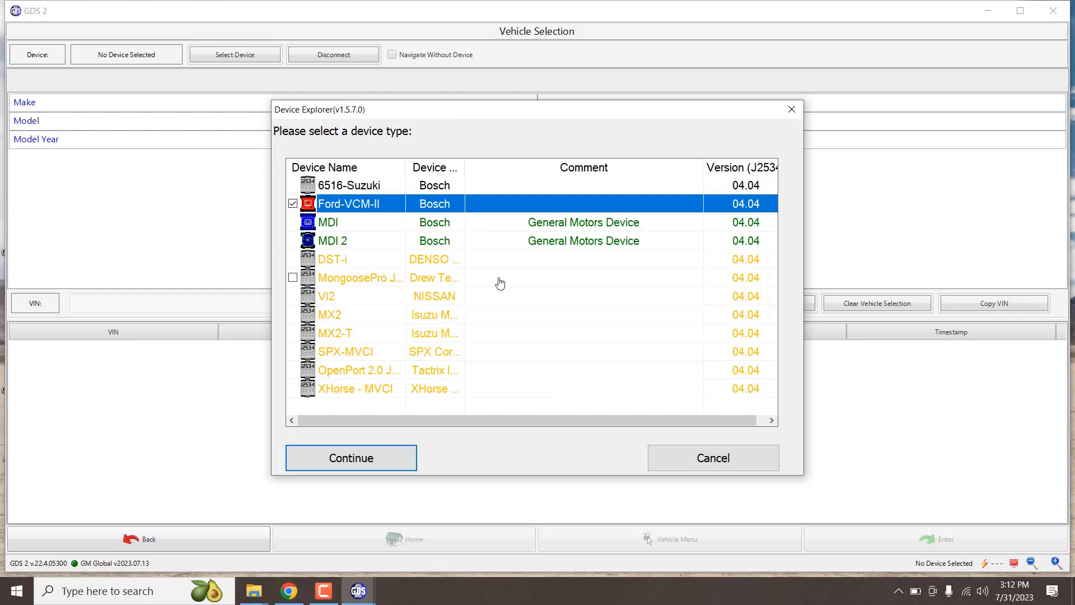
pyautogui.click(369, 469)
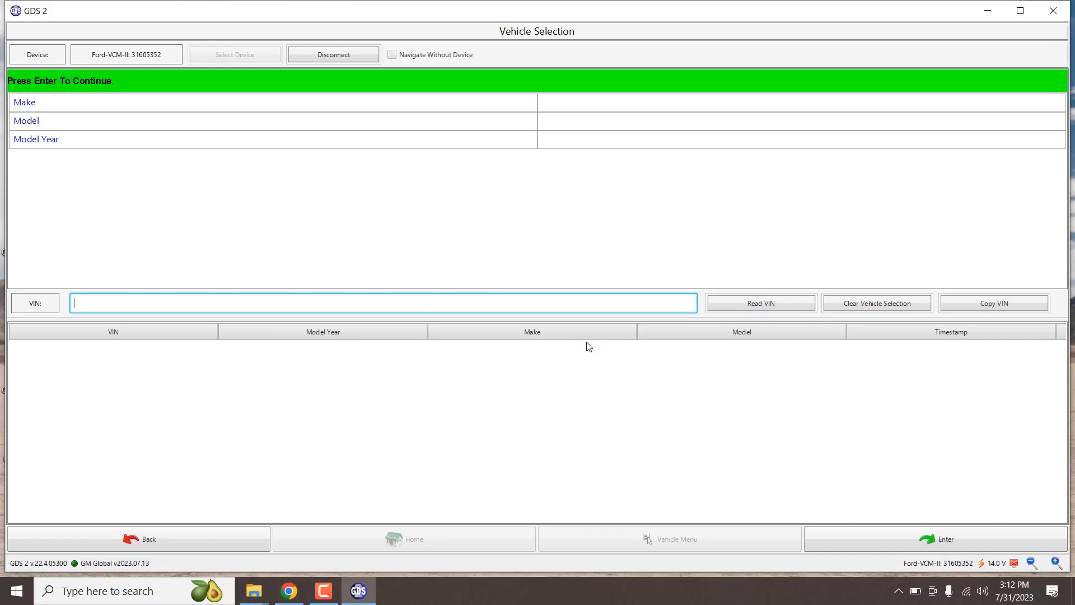
pyautogui.click(911, 533)
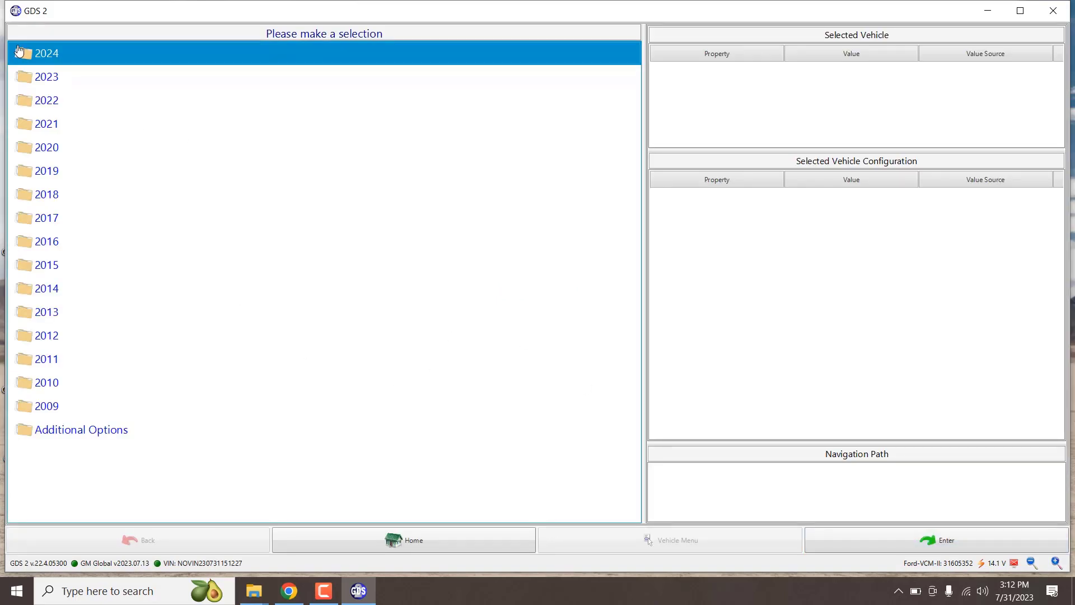
# Choose model year 2024, look through the Cadillac models and return to the list of makes.
pyautogui.doubleClick(51, 64)
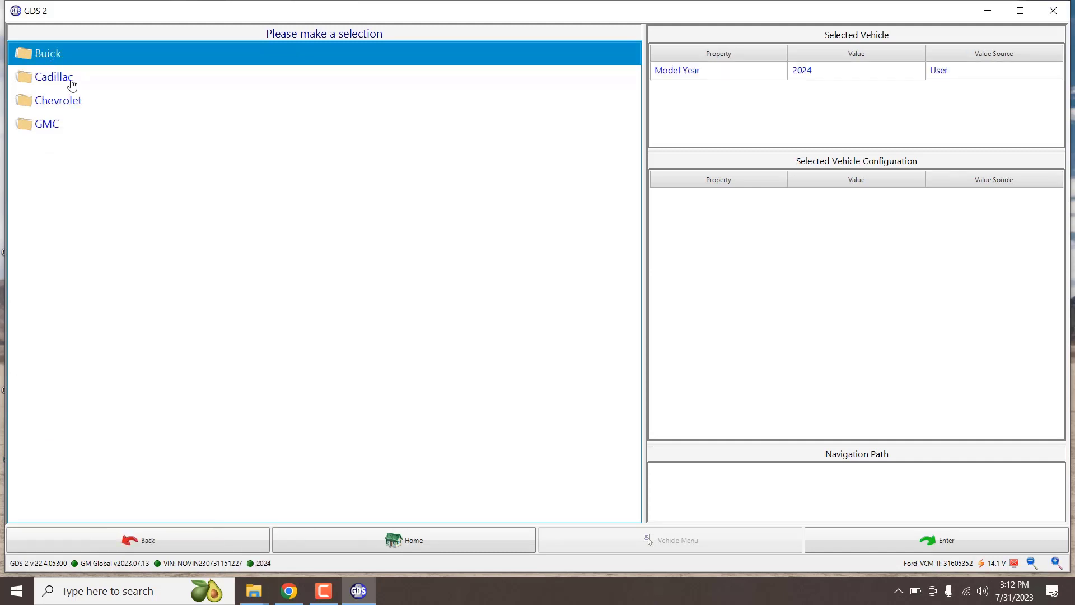
pyautogui.doubleClick(58, 85)
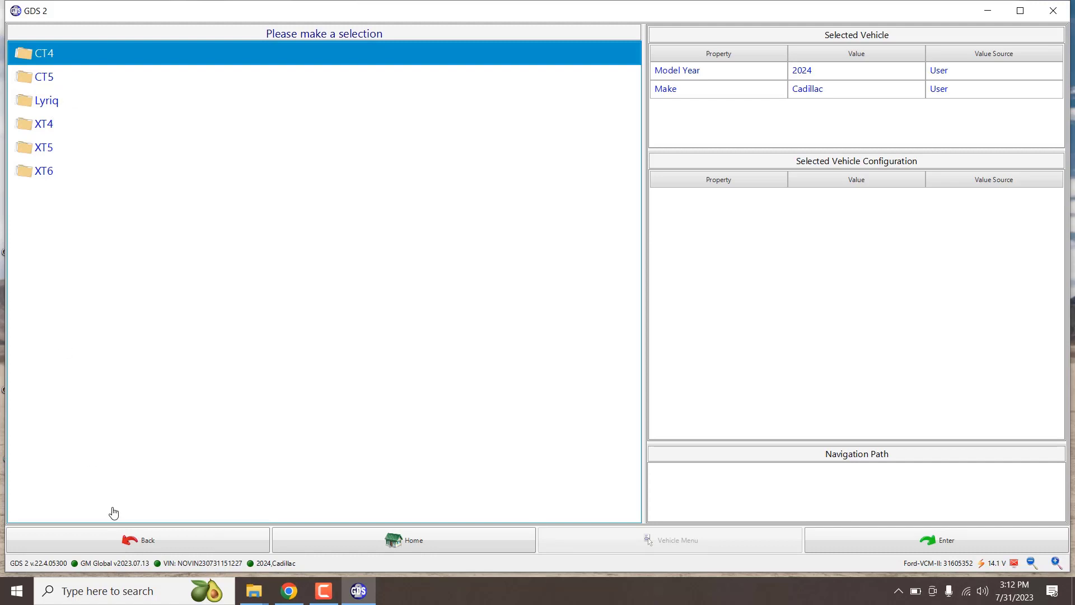
pyautogui.click(136, 555)
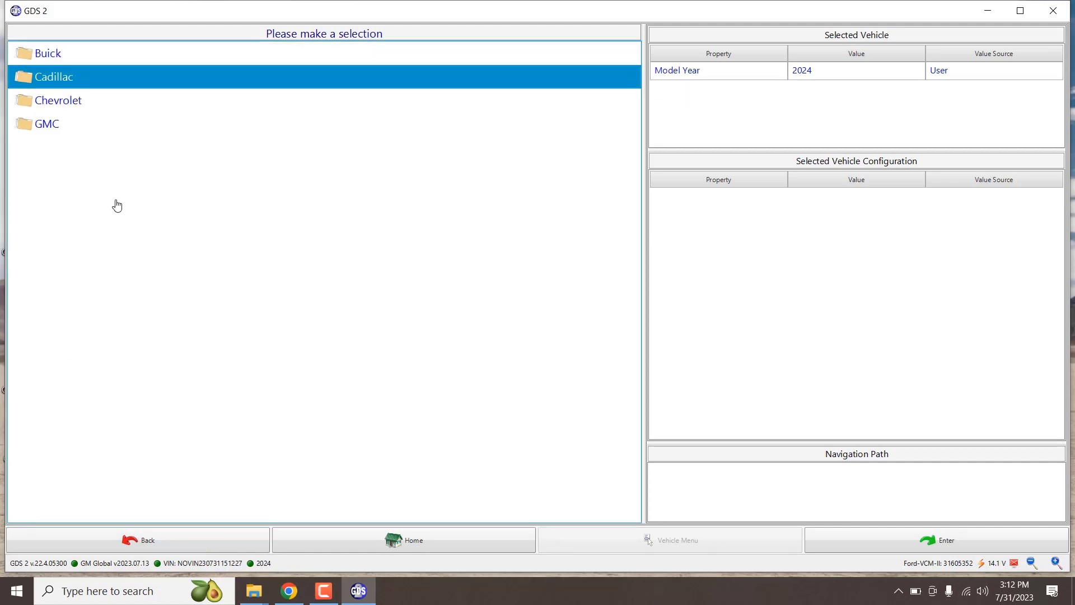
# Select Chevrolet as the vehicle make and Work as its model.
pyautogui.click(70, 108)
pyautogui.doubleClick(70, 108)
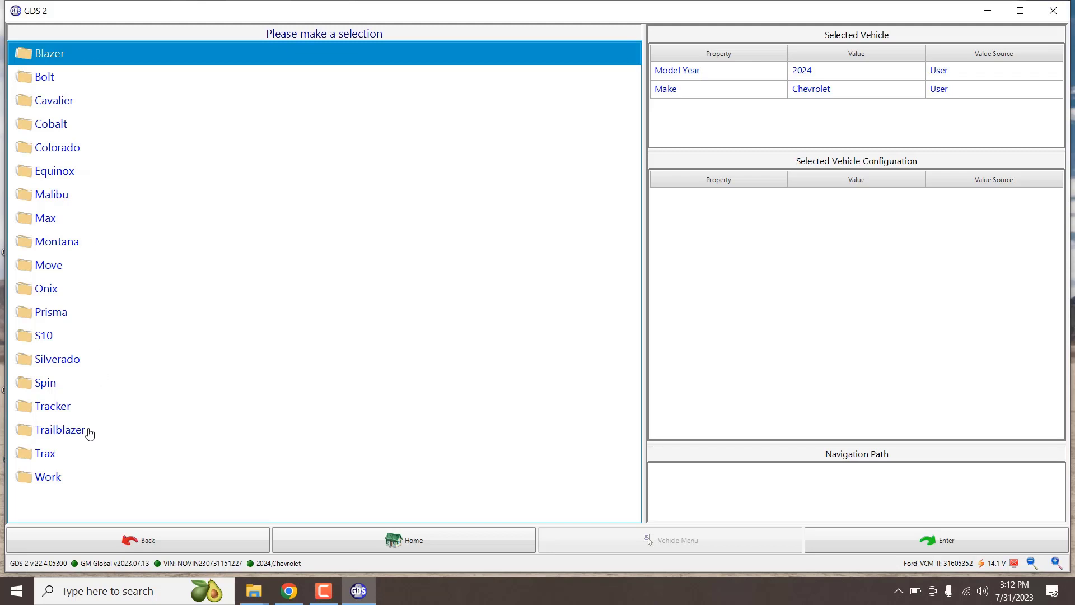
pyautogui.doubleClick(92, 485)
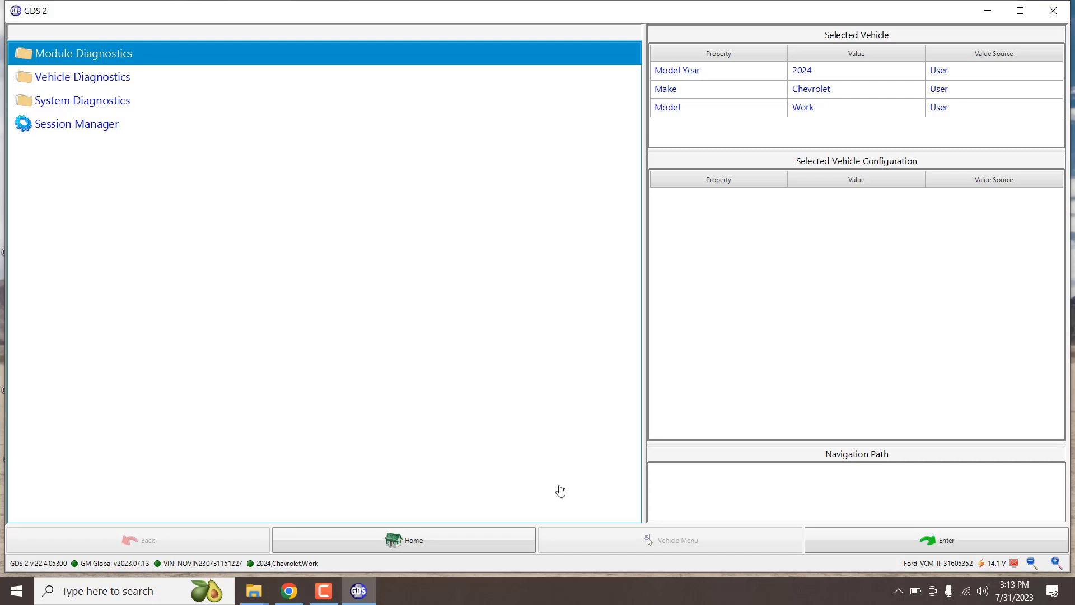
# Open the Engine Control Module's DTC Display through Module Diagnostics with engine 1.2L (LAQ) and refresh the trouble codes.
pyautogui.click(887, 544)
pyautogui.click(888, 544)
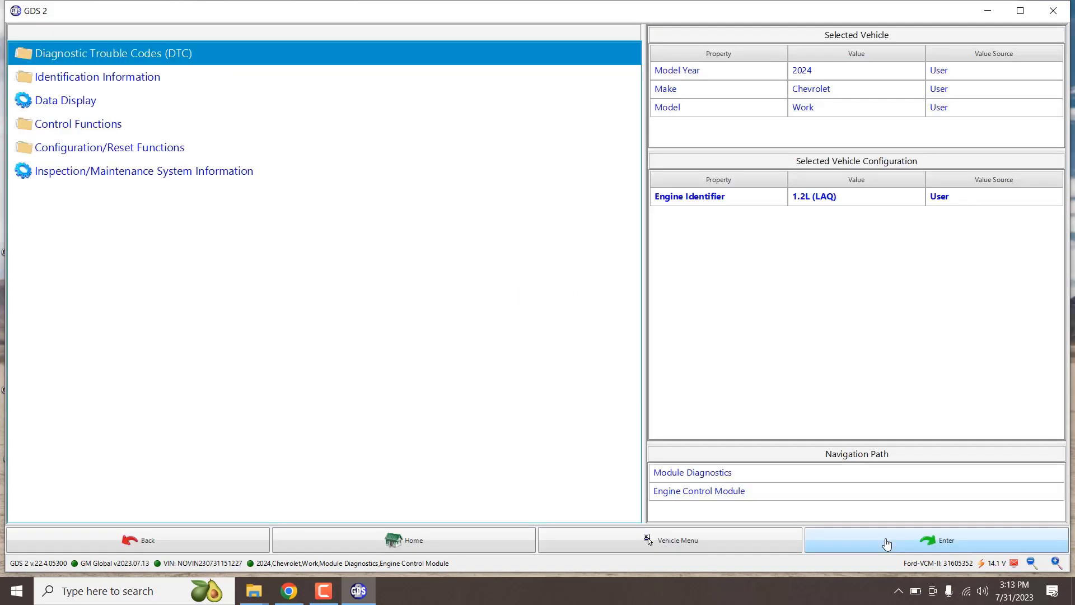
pyautogui.click(887, 543)
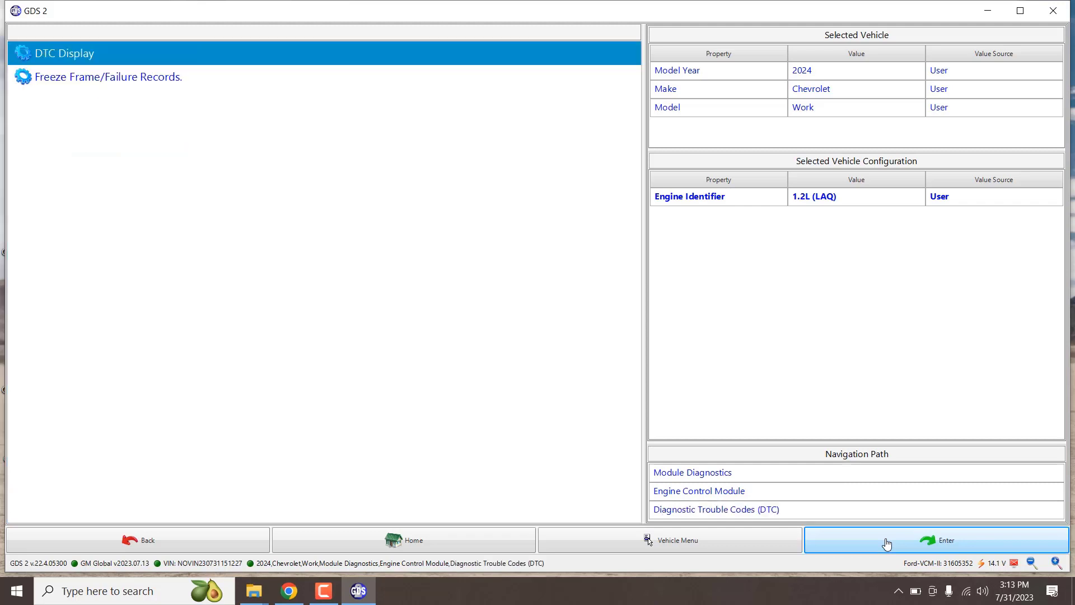
pyautogui.click(886, 543)
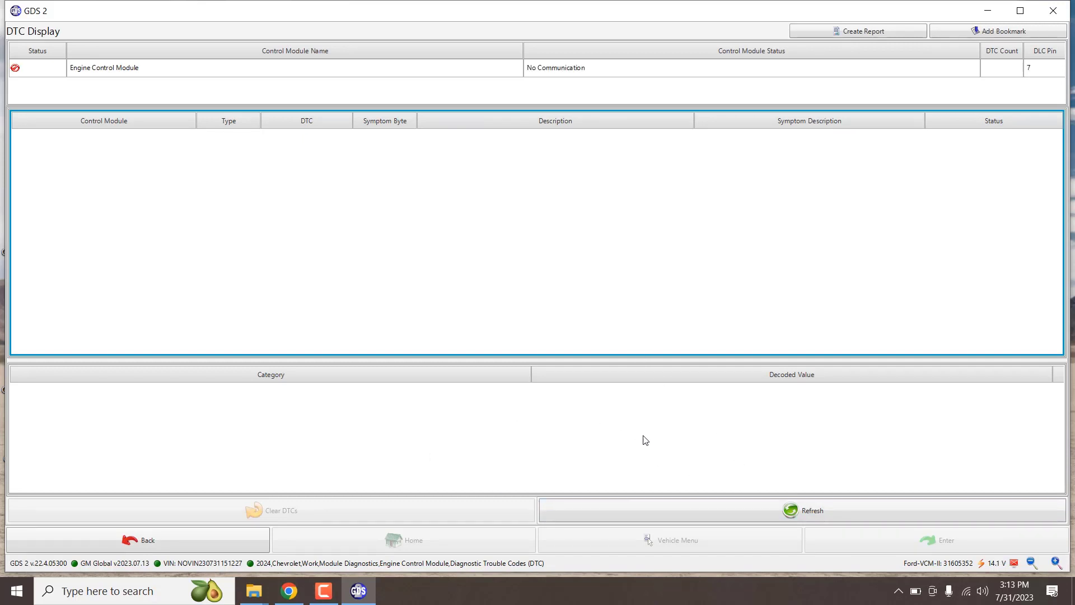
pyautogui.click(783, 522)
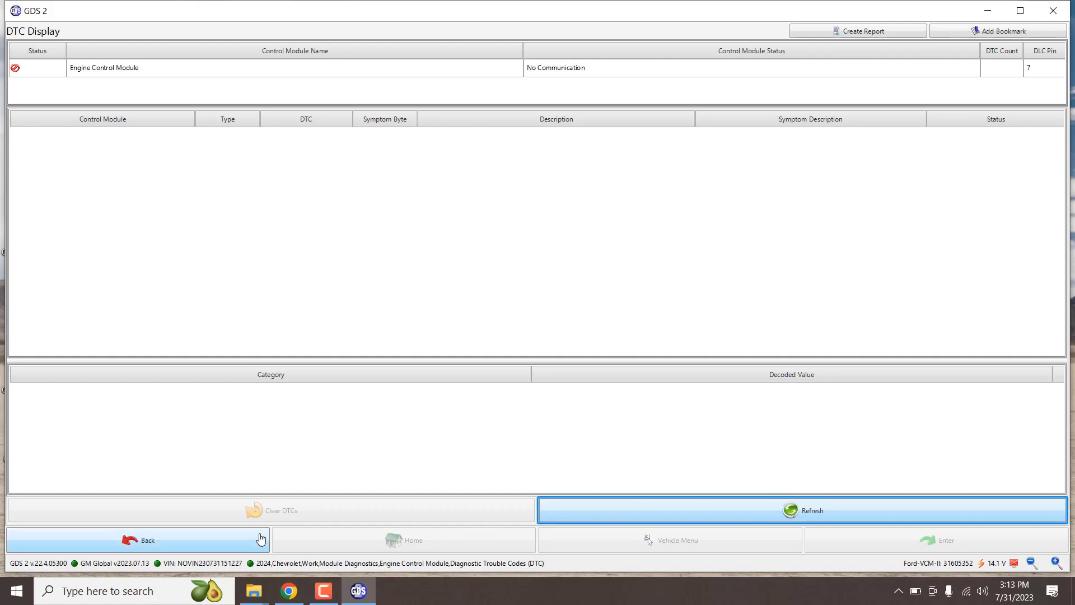
# Leave the DTC Display, return to the start screen and close the GDS 2 application.
pyautogui.click(261, 538)
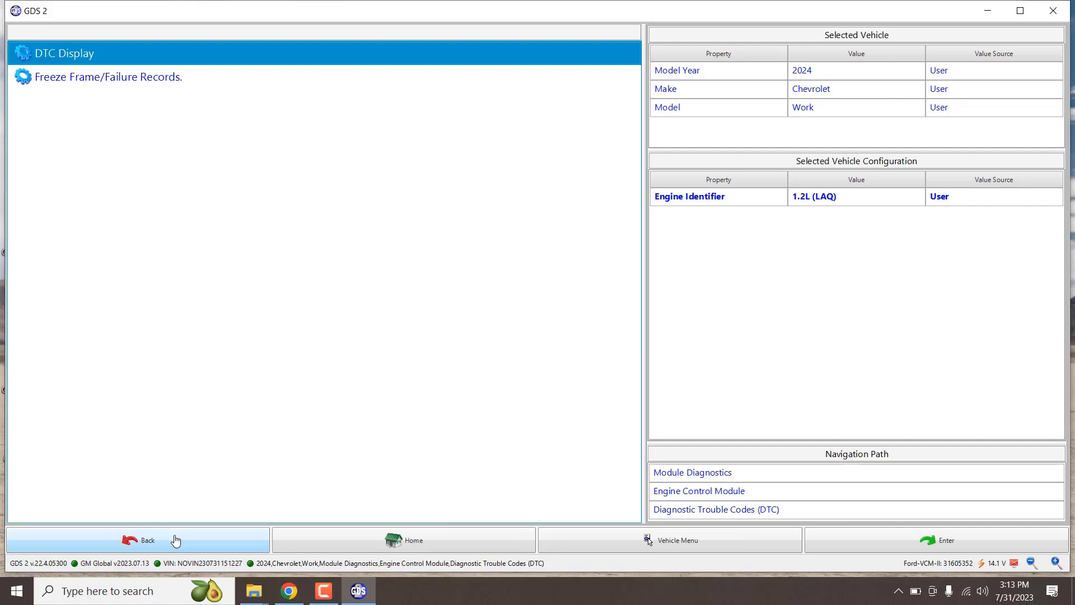
pyautogui.click(384, 556)
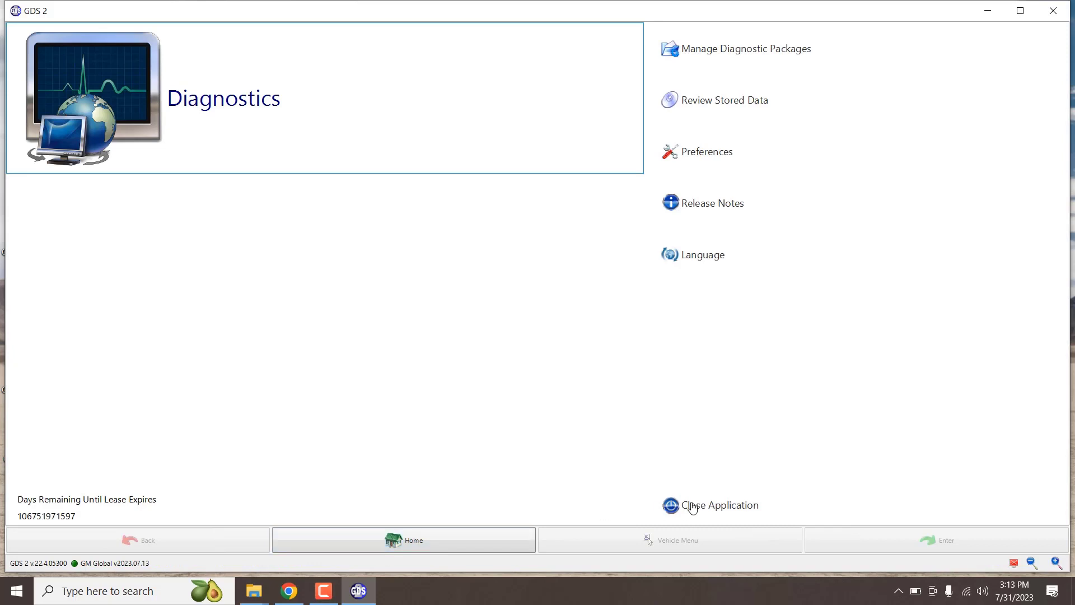
pyautogui.click(691, 505)
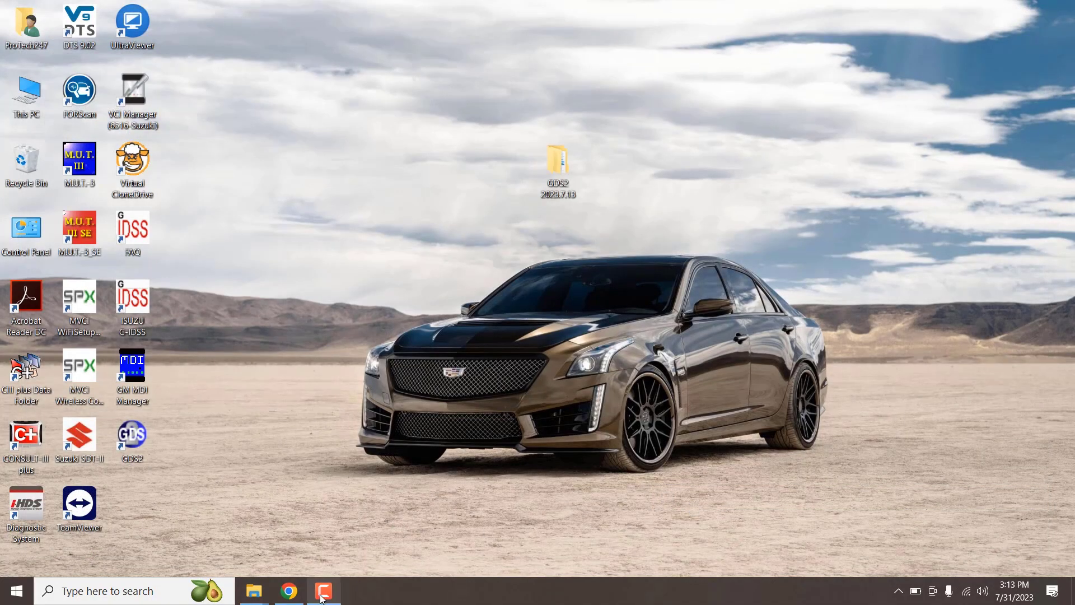